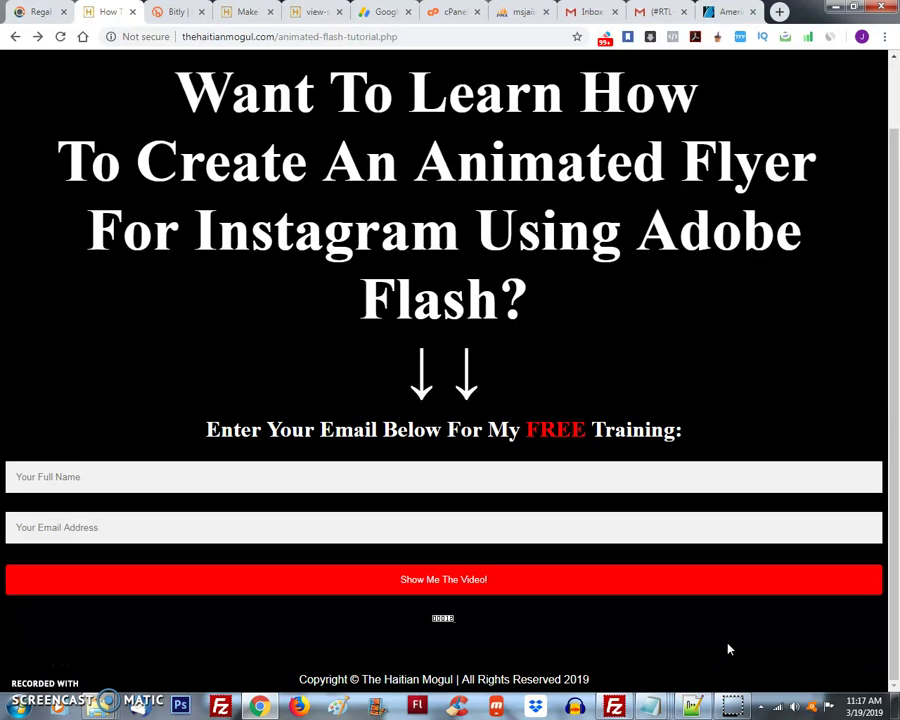
- Preview the six open Notepad files from the taskbar
mouse_move(652, 708)
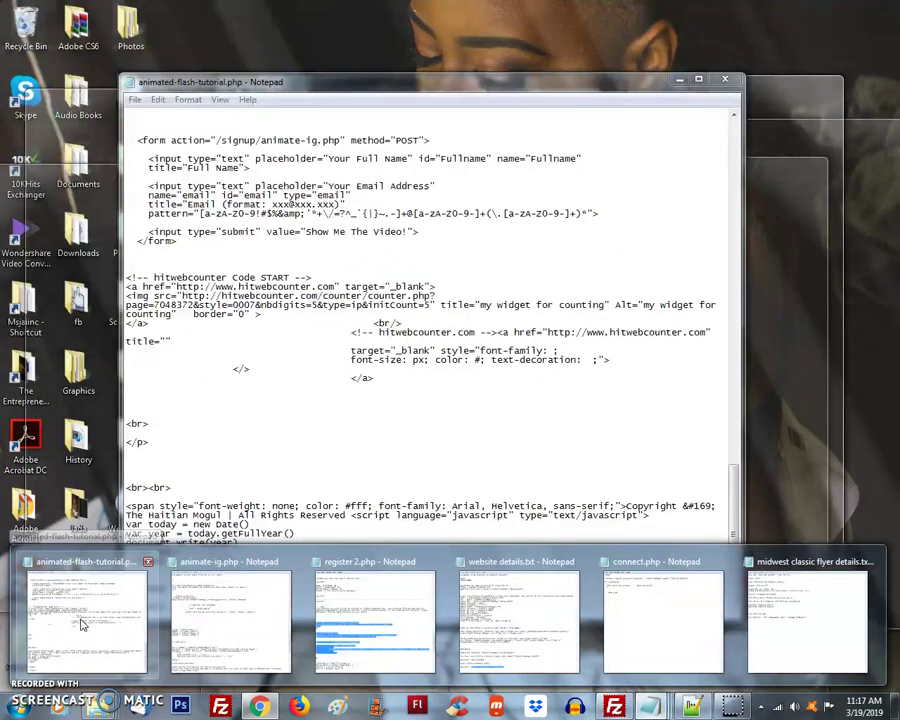
- Read the animated-flash-tutorial.php form code in Notepad
click(83, 625)
scroll(522, 432, up, 6)
scroll(534, 434, down, 6)
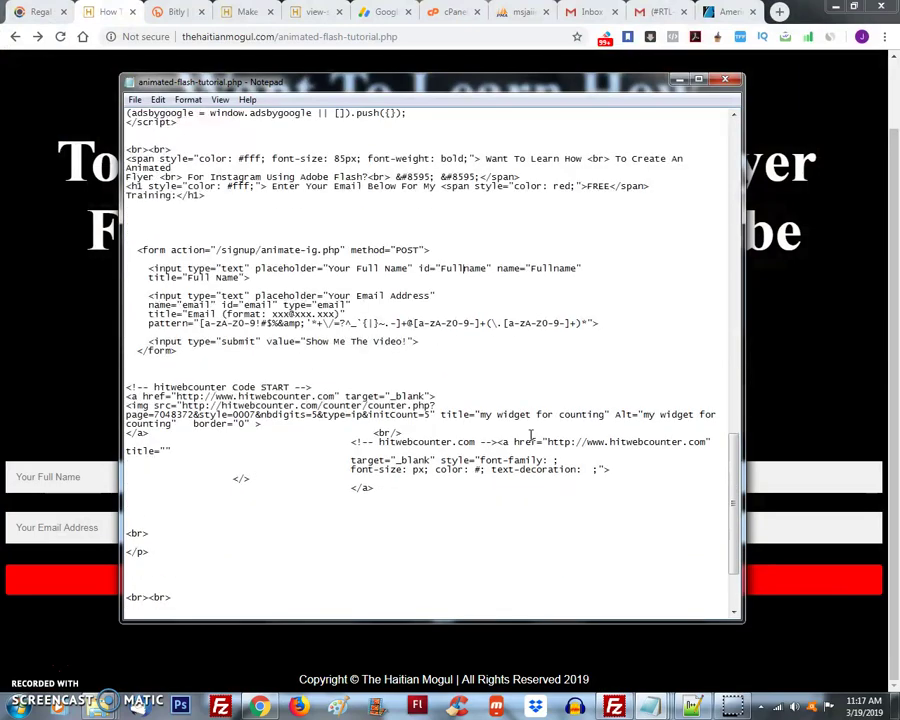
click(76, 627)
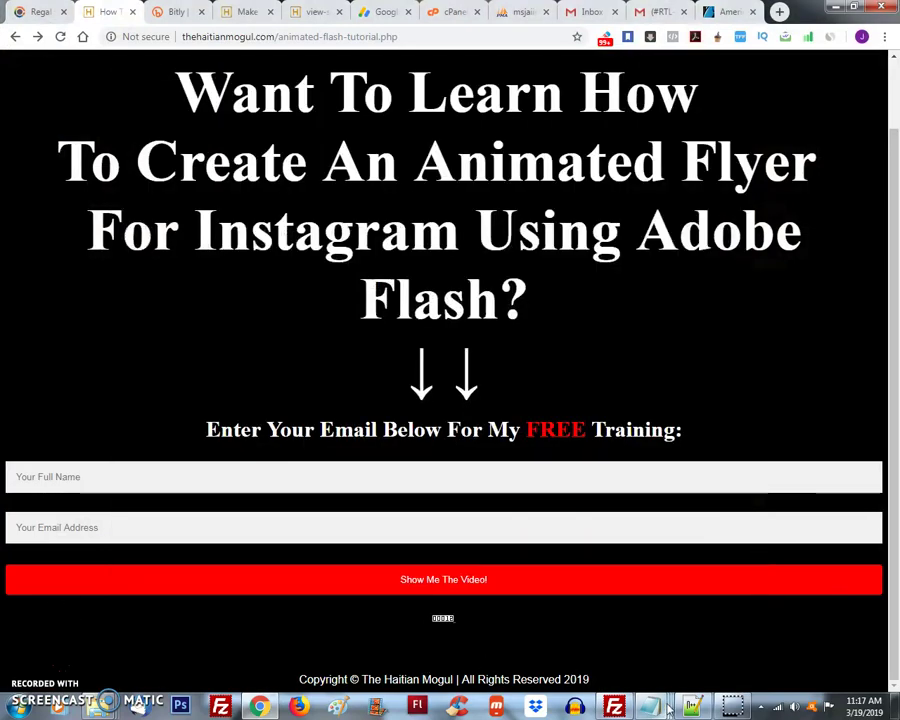
- Read through the animate-ig.php signup script, then hide Notepad to return to the landing page
mouse_move(660, 710)
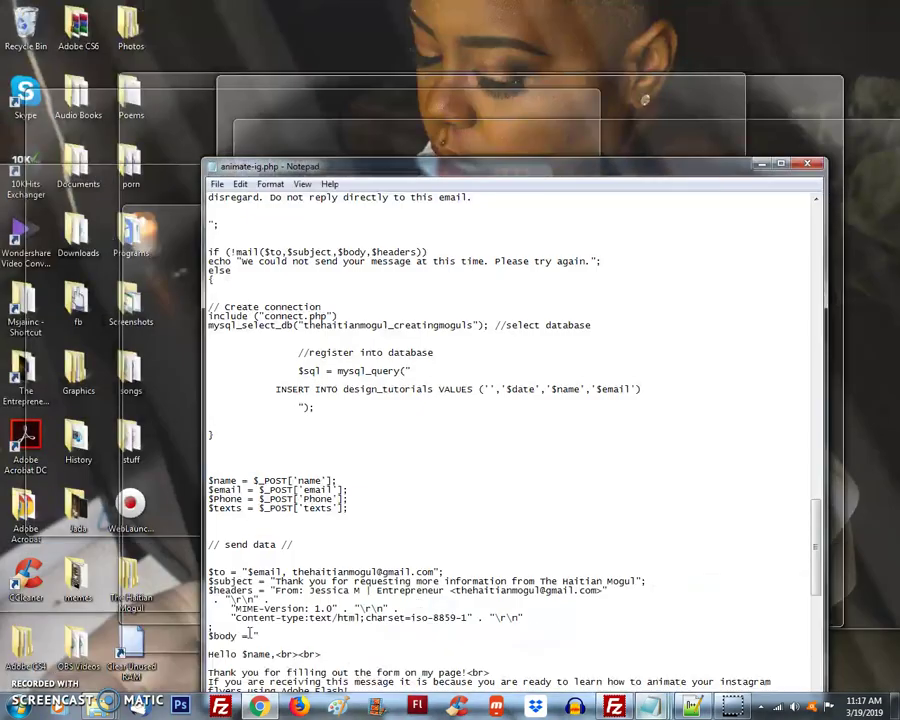
click(251, 636)
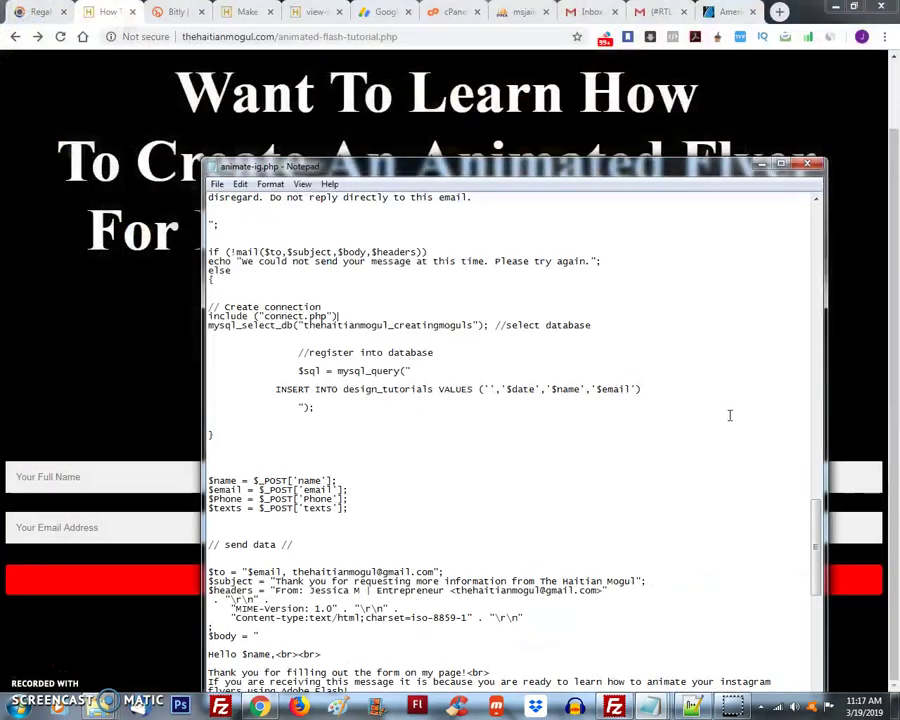
scroll(607, 263, down, 5)
drag(598, 168, 598, 112)
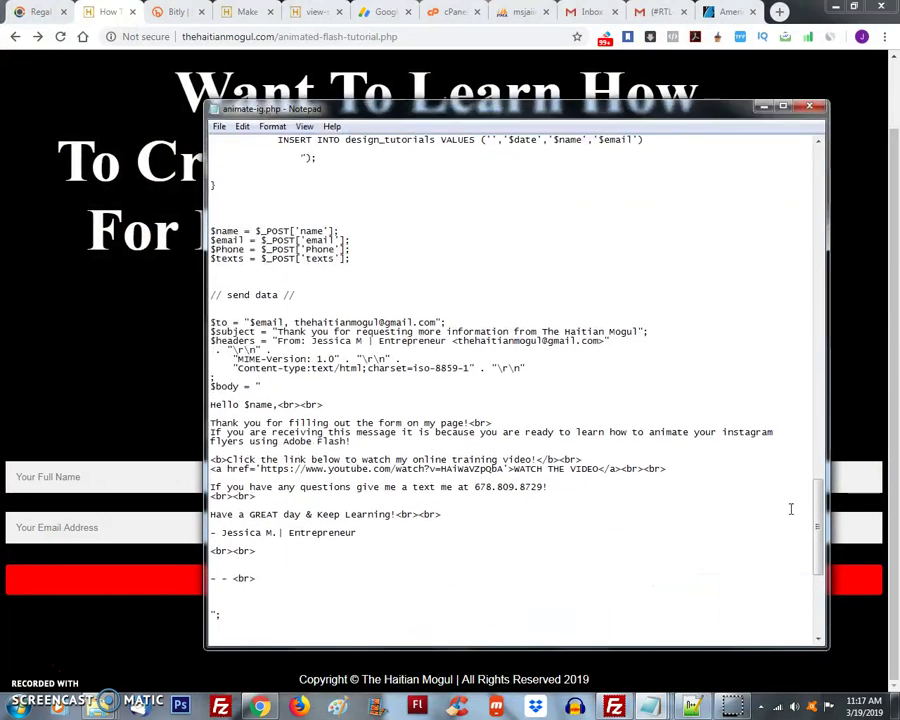
scroll(790, 506, down, 10)
scroll(563, 577, up, 11)
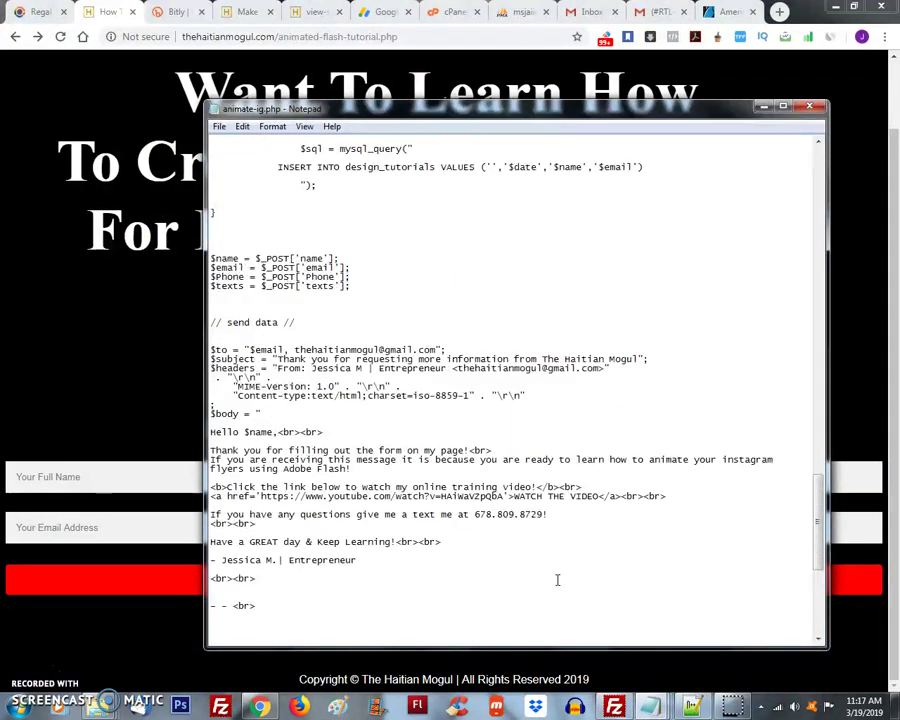
click(137, 406)
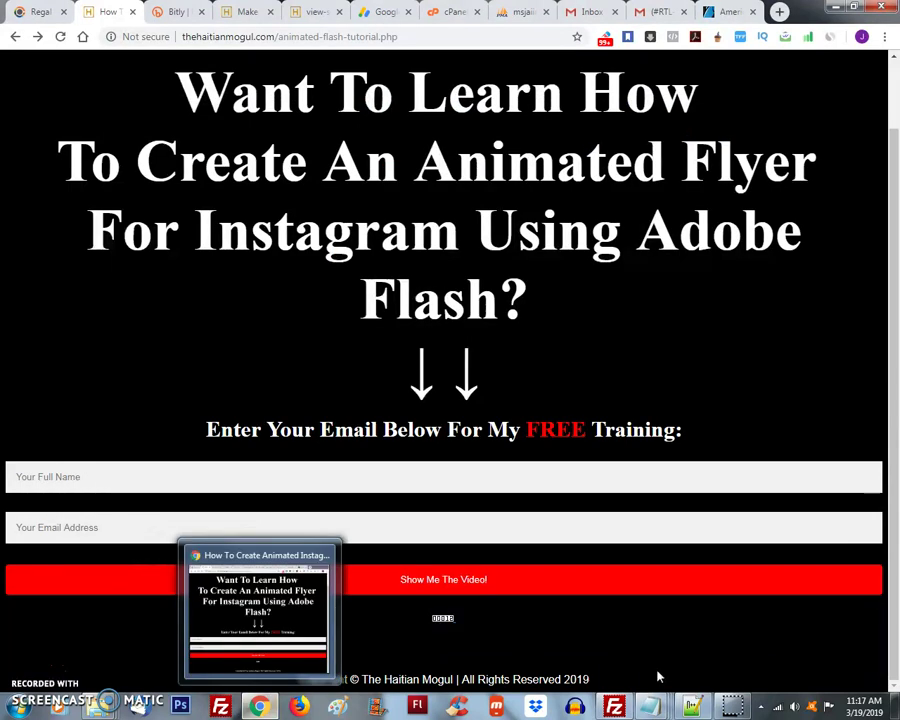
- Dismiss the two Gmail notification toasts
mouse_move(651, 708)
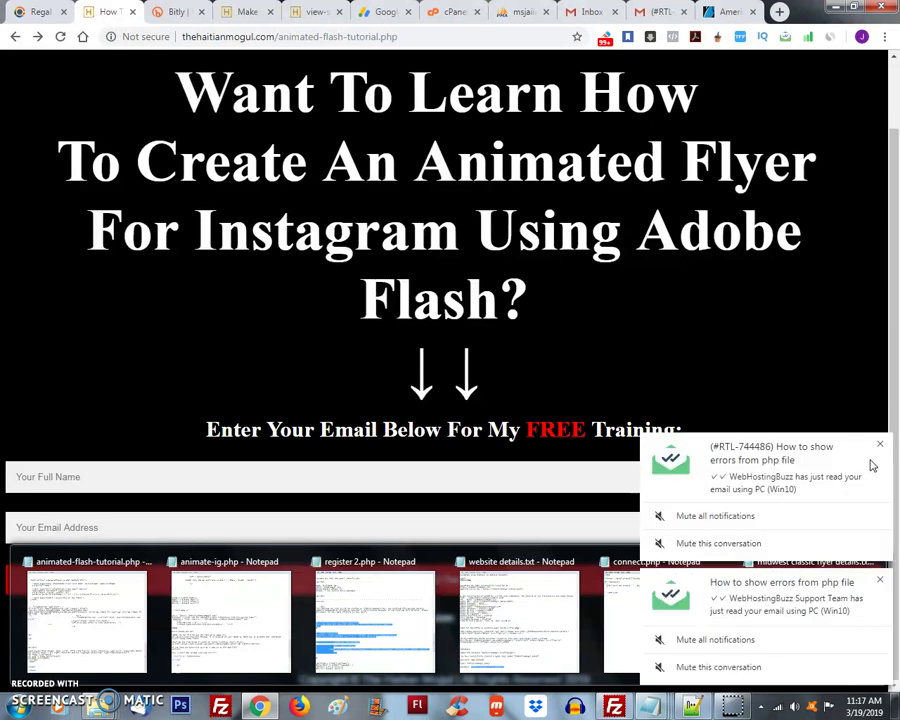
click(880, 443)
click(880, 581)
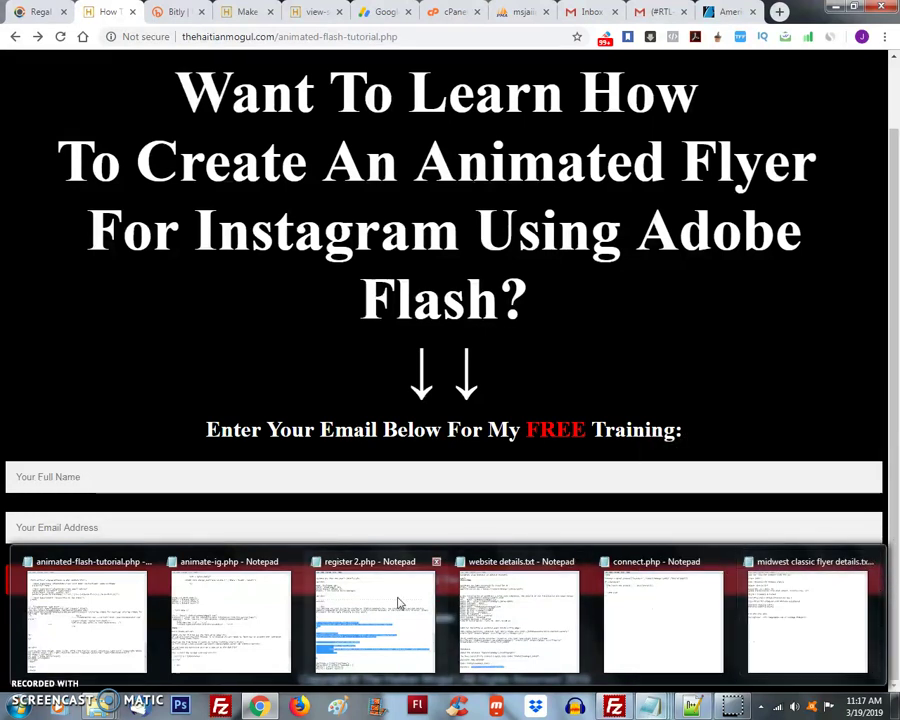
mouse_move(208, 615)
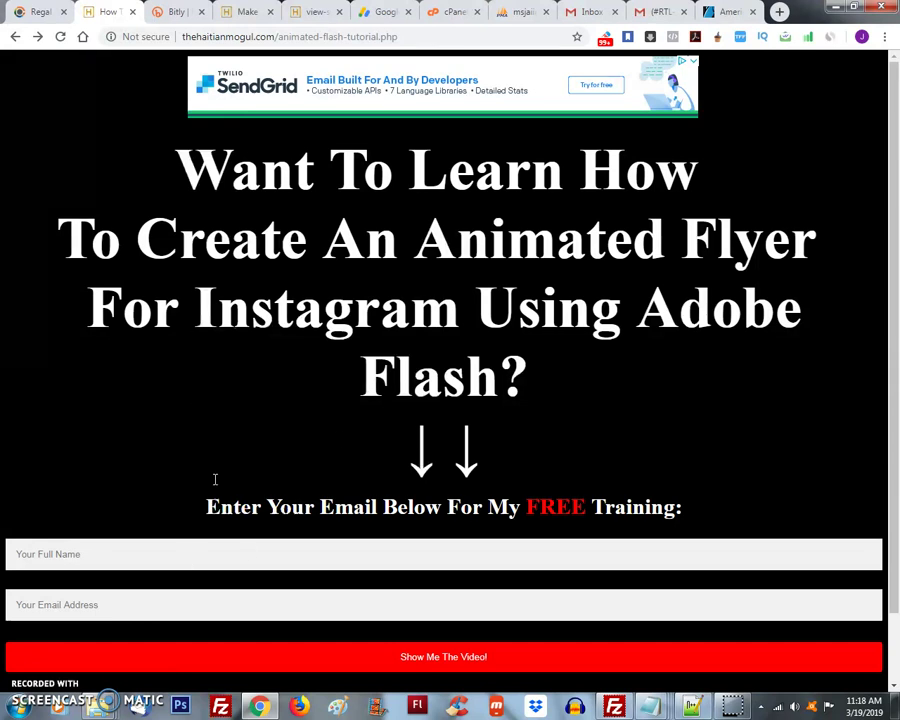
- Submit the signup form with a full name and e-mail address to trigger the animate-ig.php parse error
scroll(215, 478, down, 1)
click(108, 485)
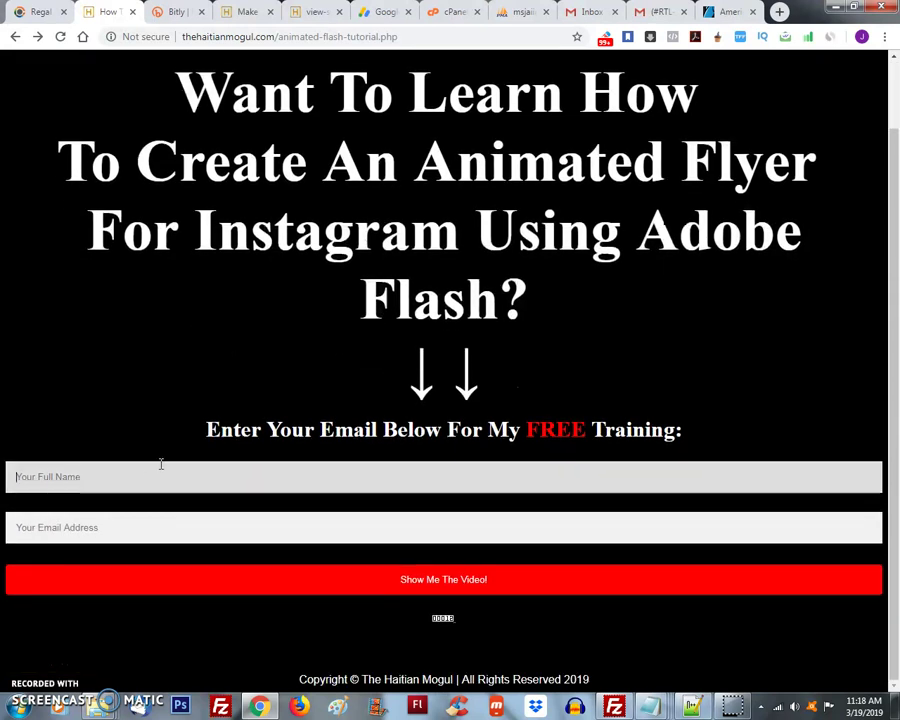
text(jay)
key(Tab)
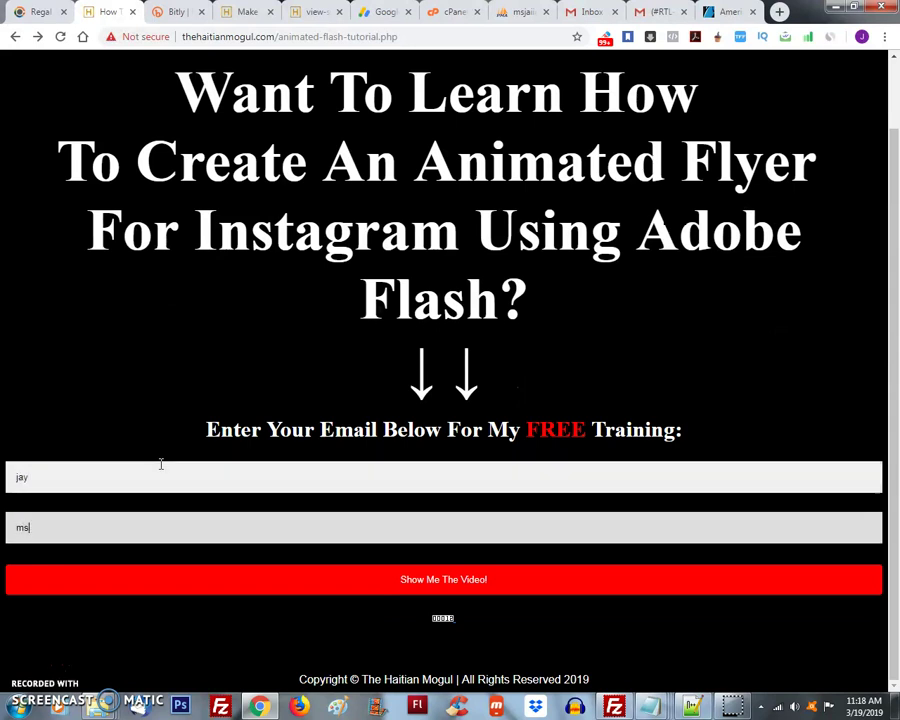
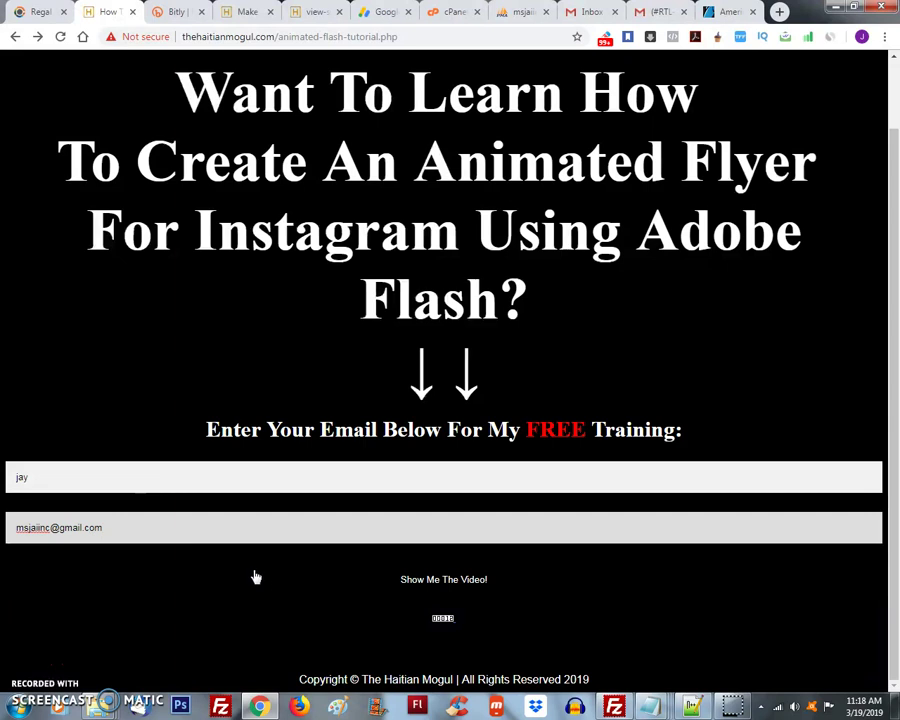
click(261, 584)
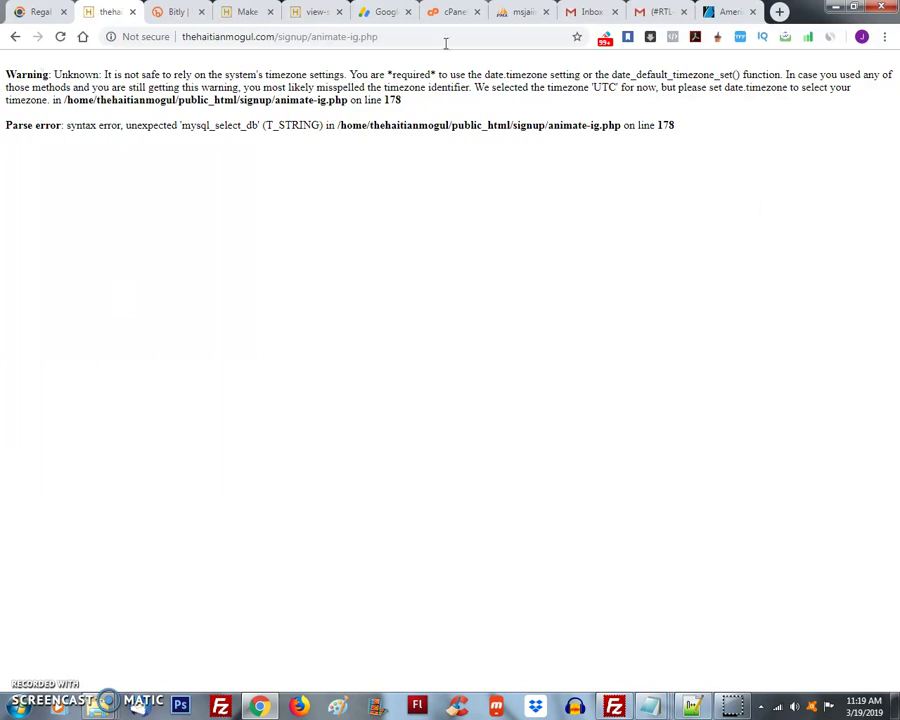
- Switch to cPanel, go to the home dashboard, and scroll down to the Software section
click(452, 12)
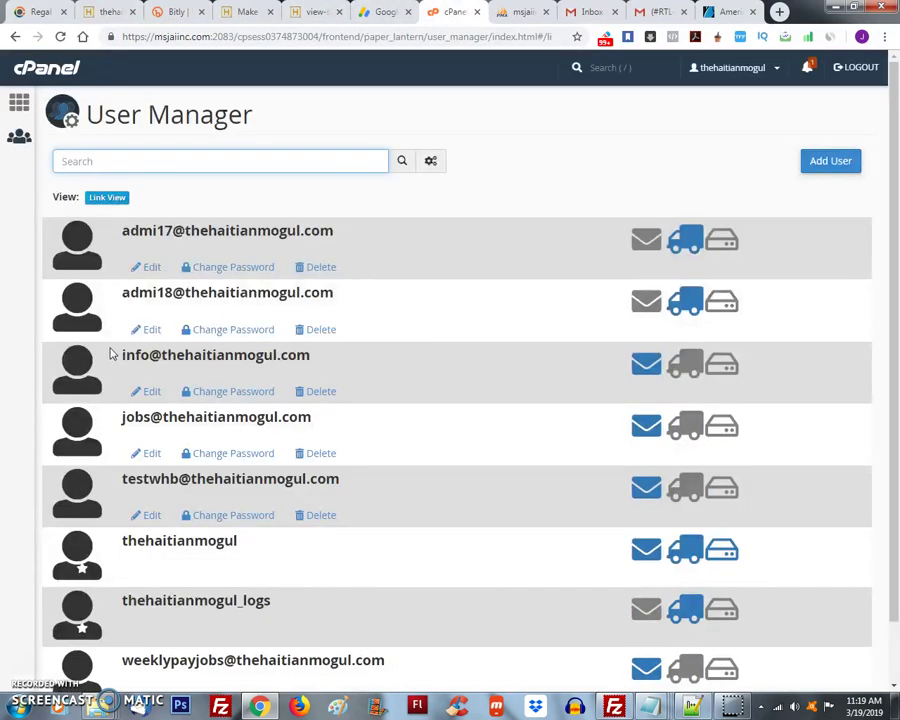
click(31, 112)
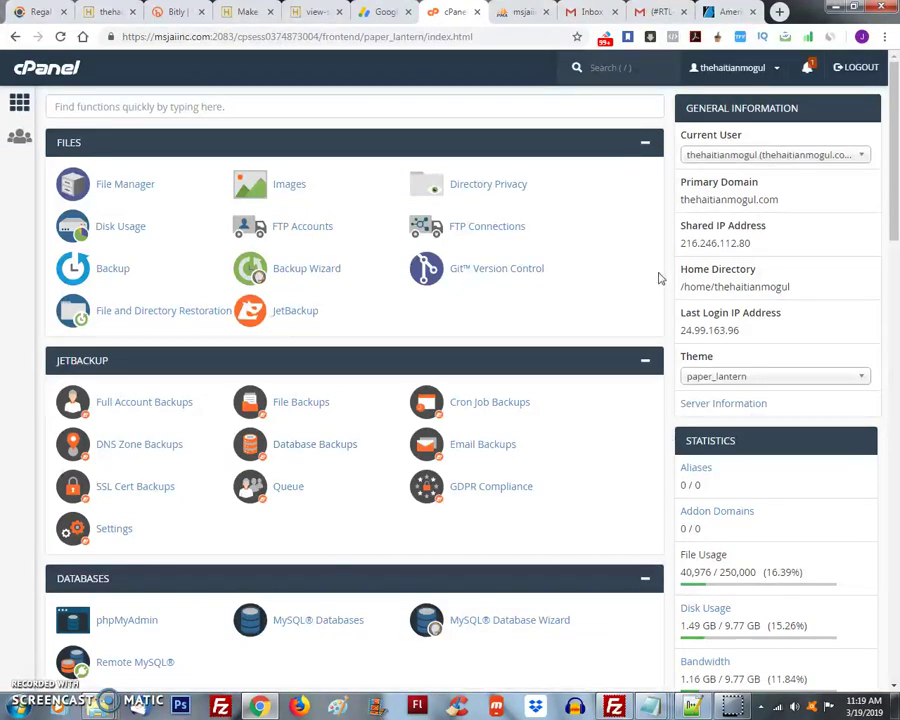
scroll(124, 337, down, 3)
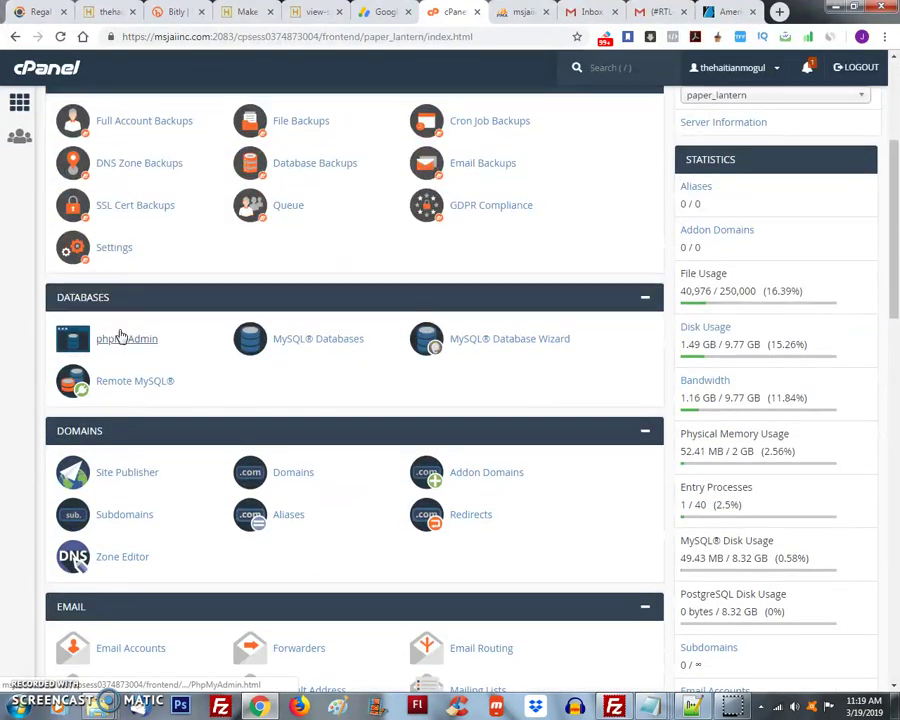
scroll(120, 333, up, 3)
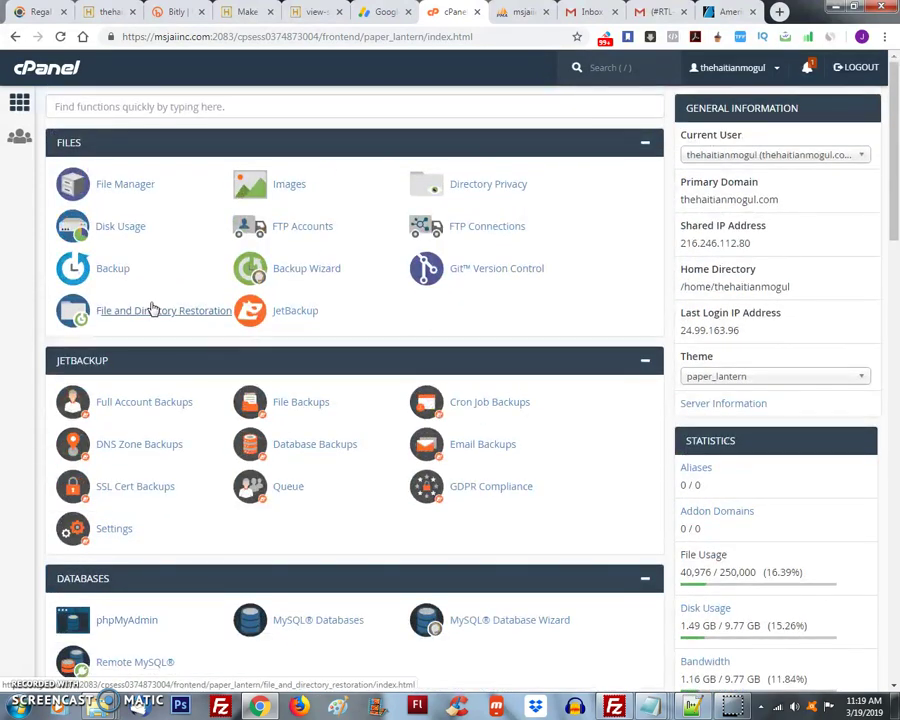
scroll(270, 352, down, 3)
scroll(270, 352, down, 6)
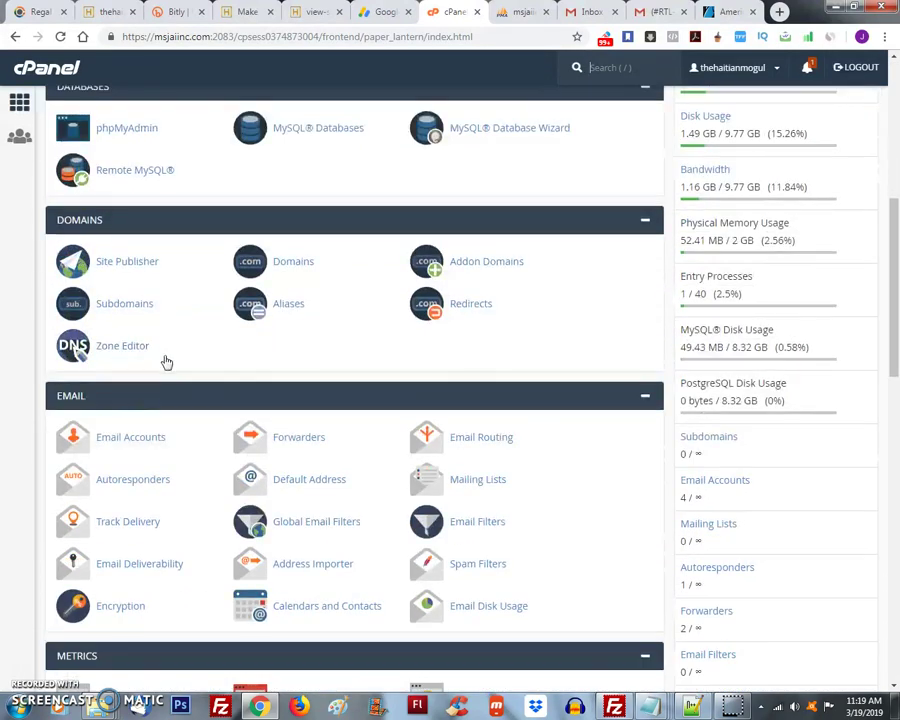
scroll(184, 370, down, 1)
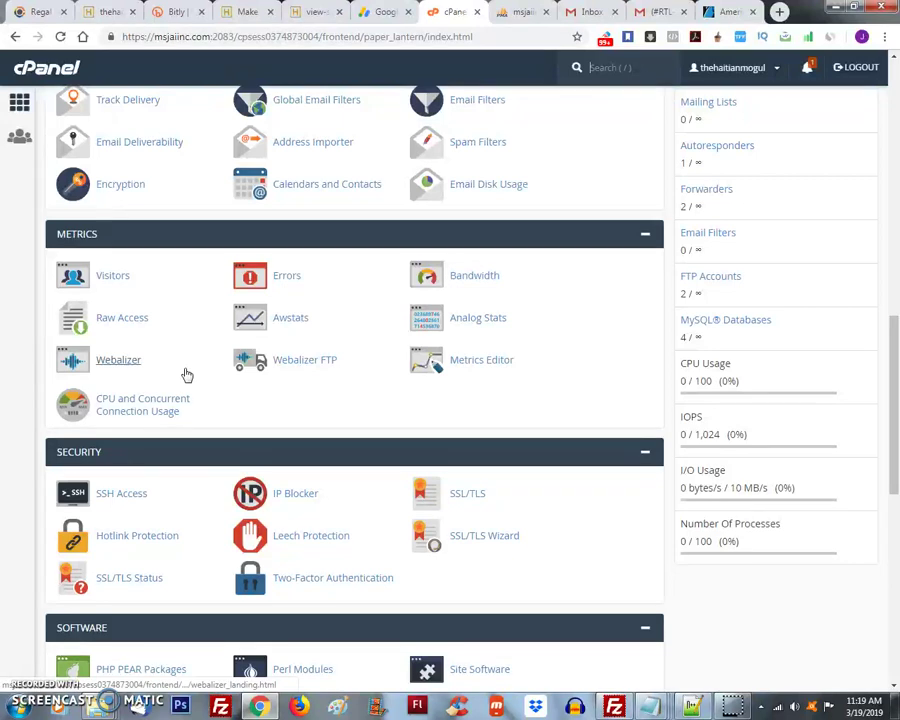
scroll(186, 375, down, 2)
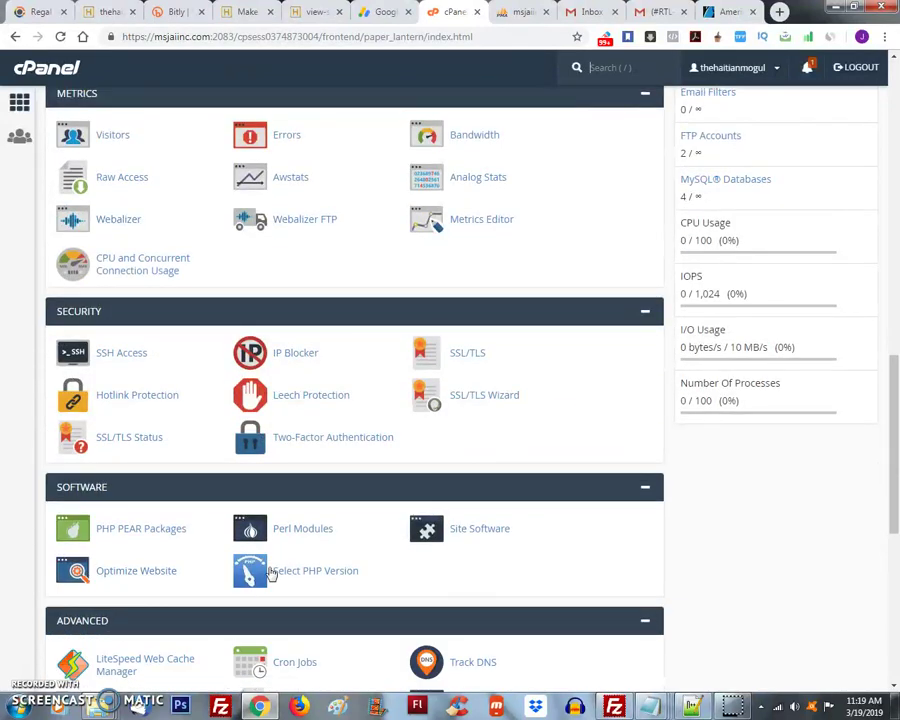
- Open Select PHP Version, review the available versions, and show the PHP 5.6 options list
click(340, 572)
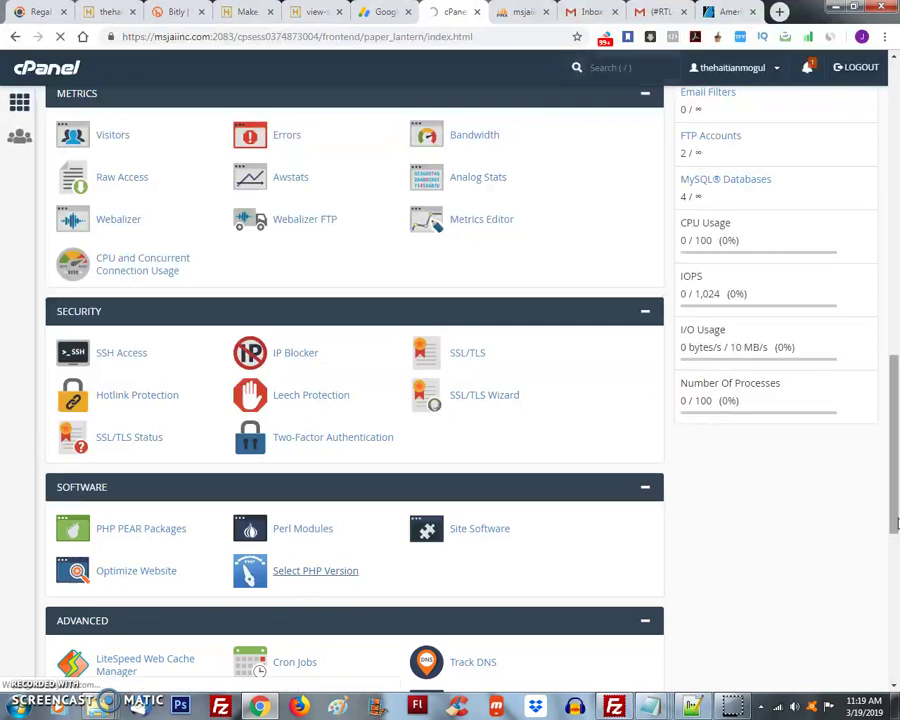
scroll(811, 479, down, 1)
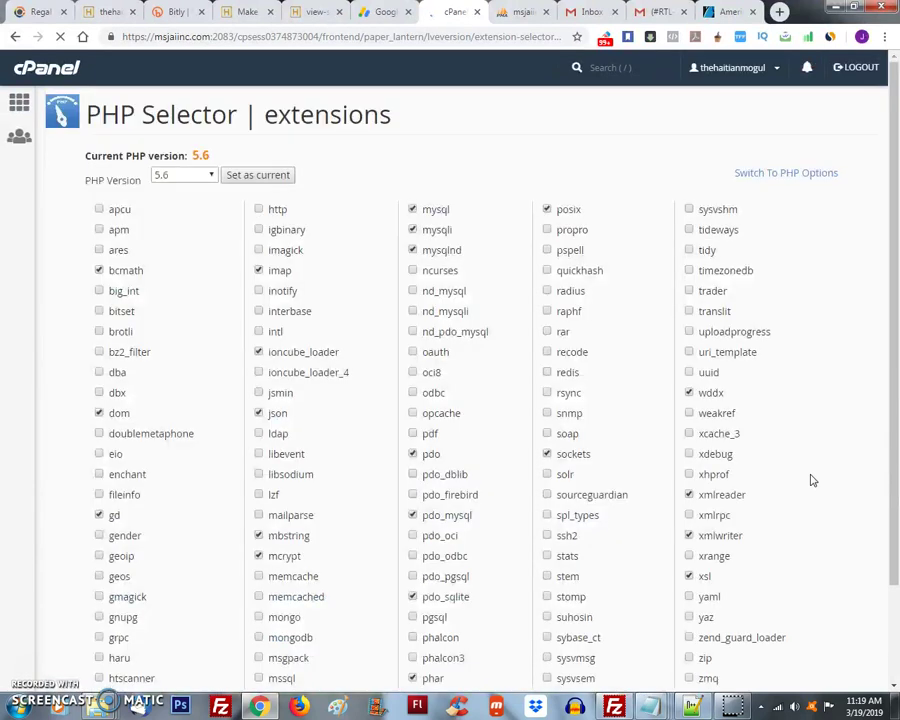
click(197, 176)
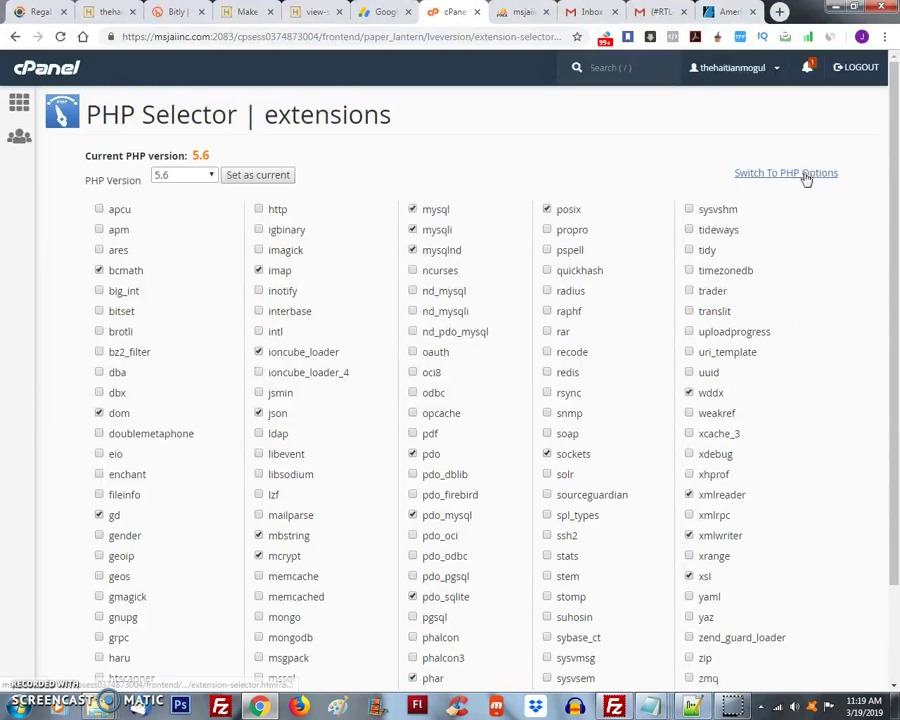
click(806, 176)
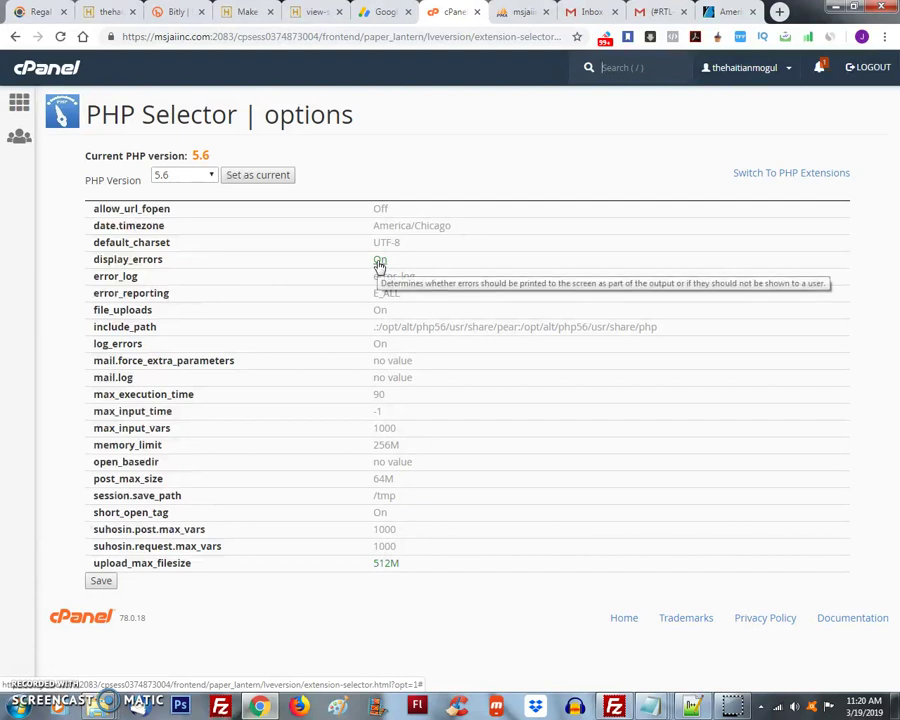
- Set display_errors from On to Off and apply the change
drag(89, 265, 167, 263)
click(170, 265)
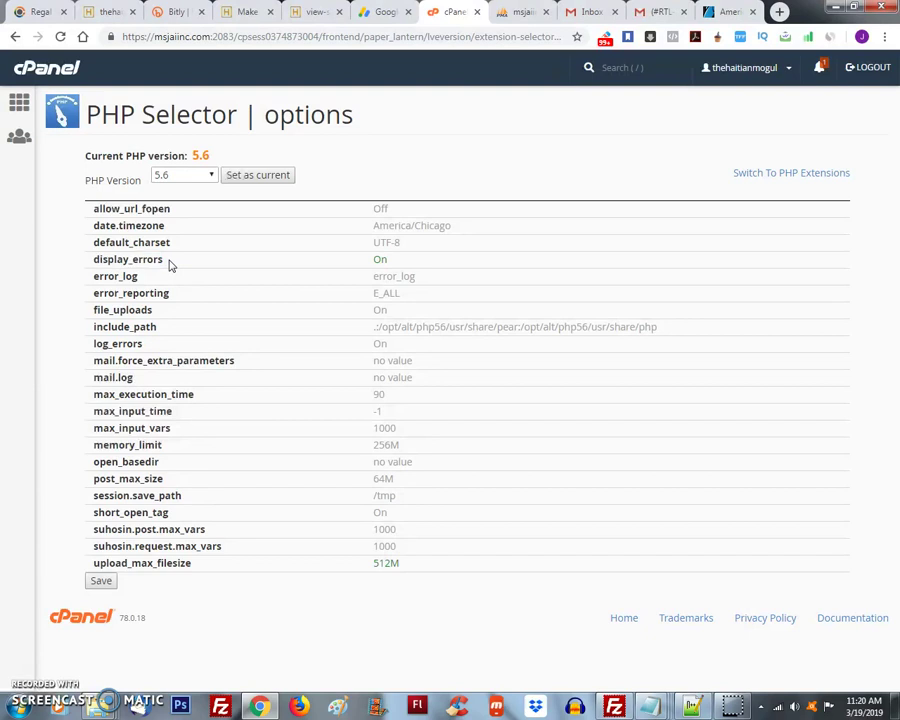
click(380, 260)
click(395, 262)
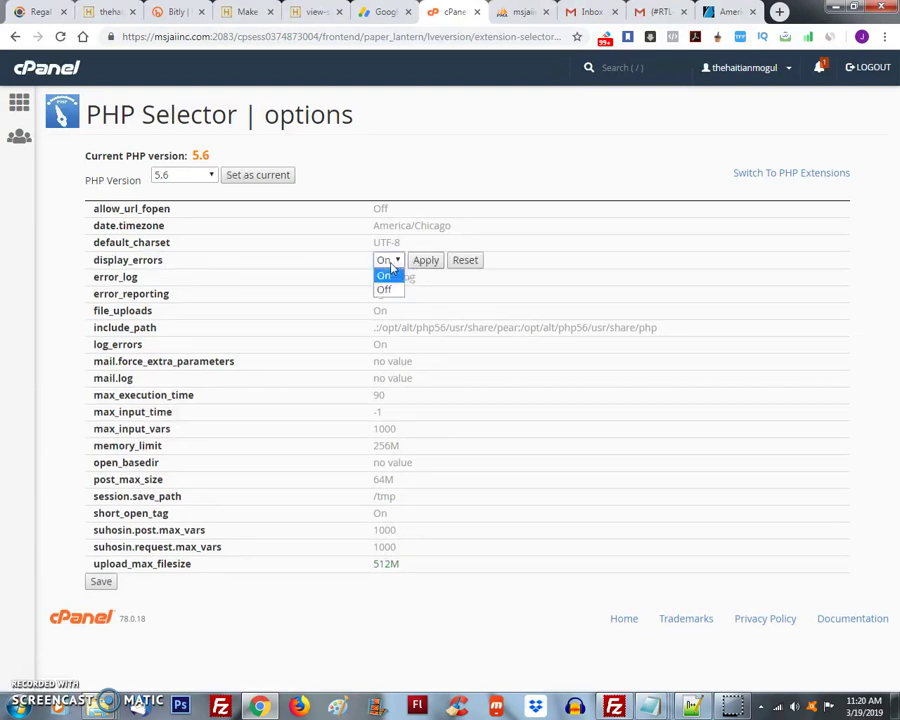
click(391, 268)
click(396, 262)
click(390, 287)
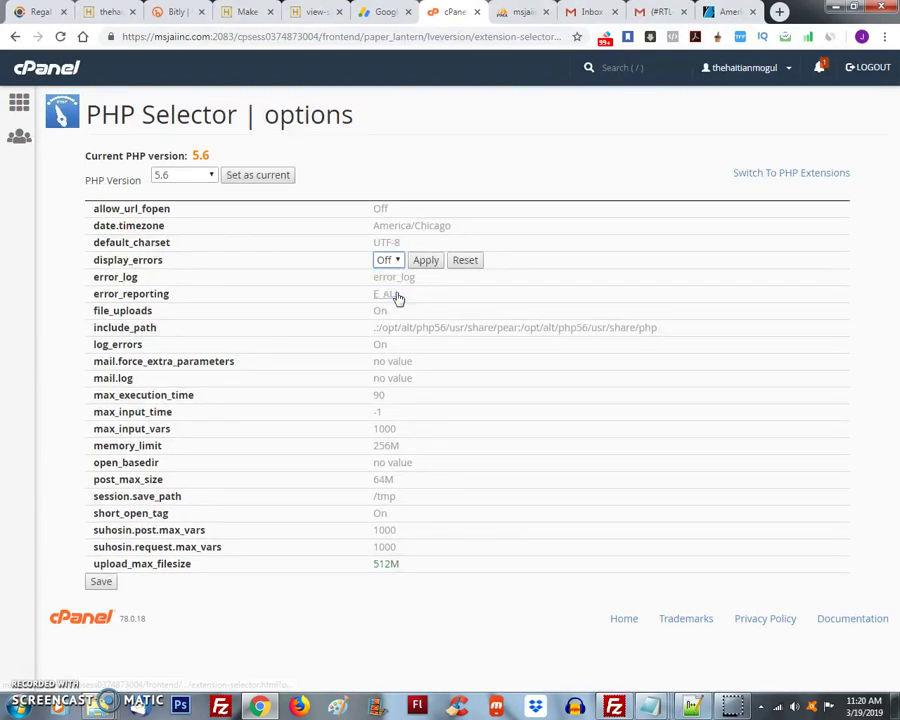
click(418, 264)
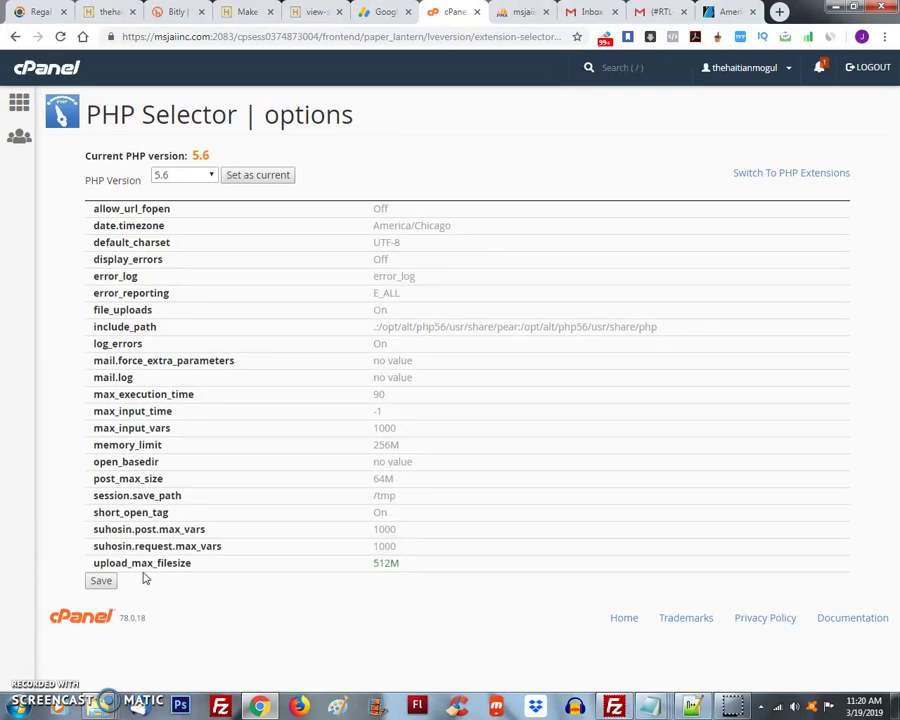
- Save the PHP options, go back to the flyer page in the site tab, then return to cPanel
click(100, 581)
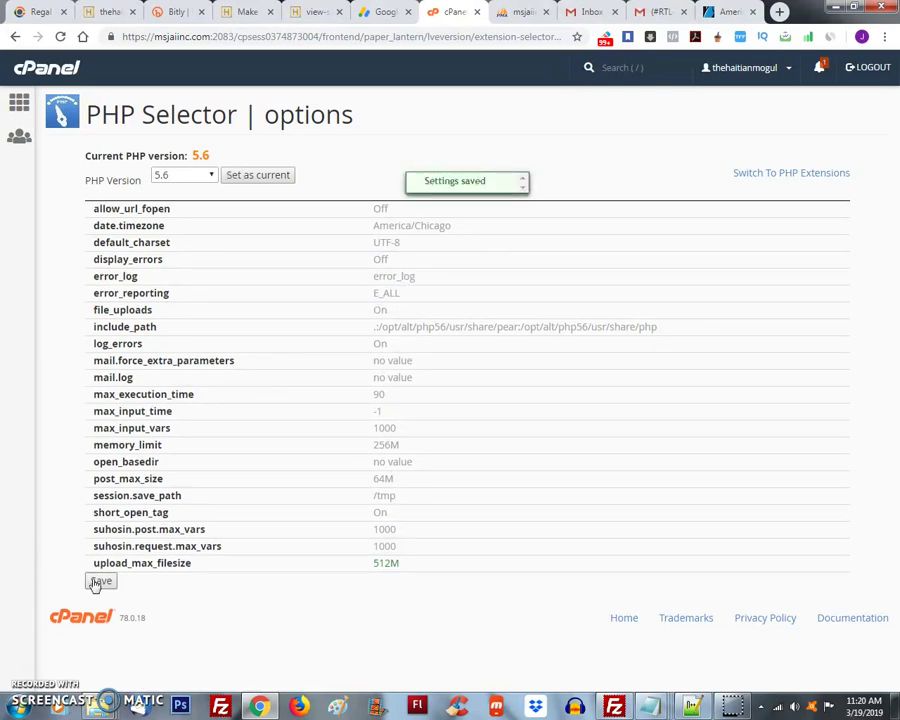
click(108, 11)
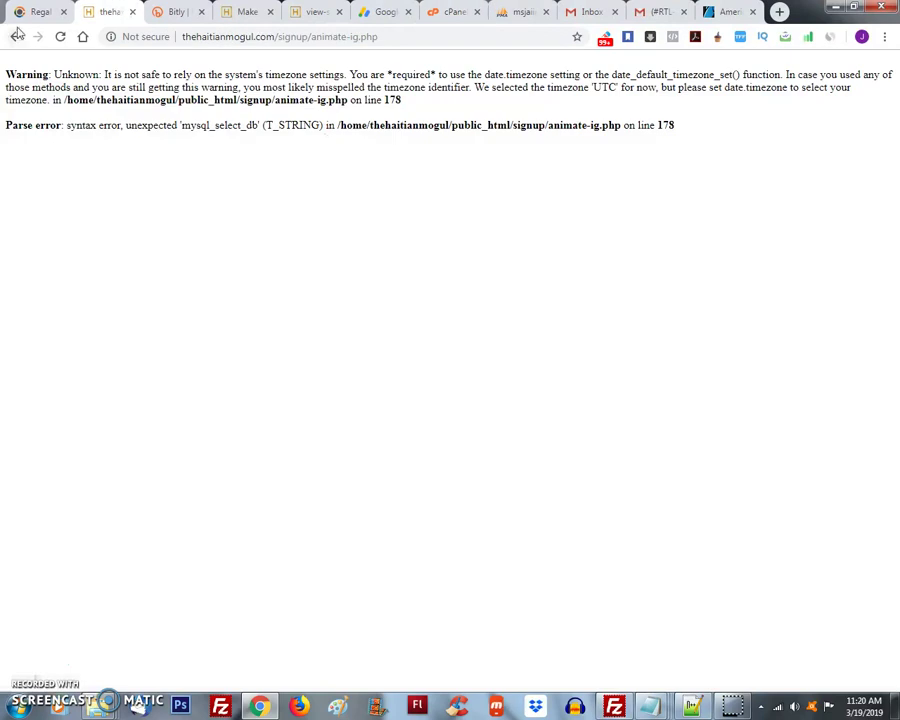
click(15, 36)
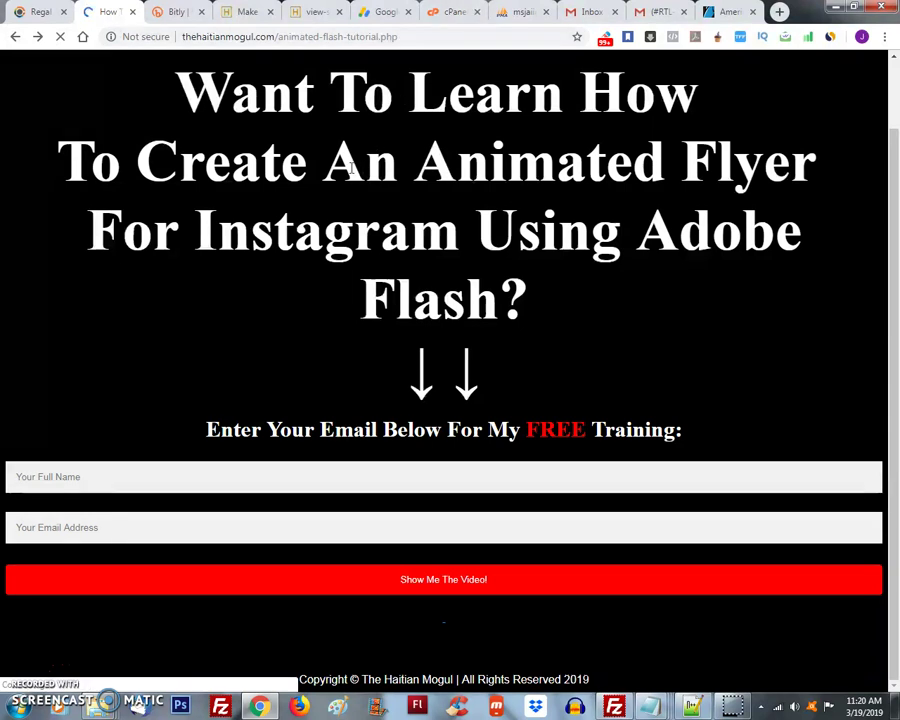
click(452, 12)
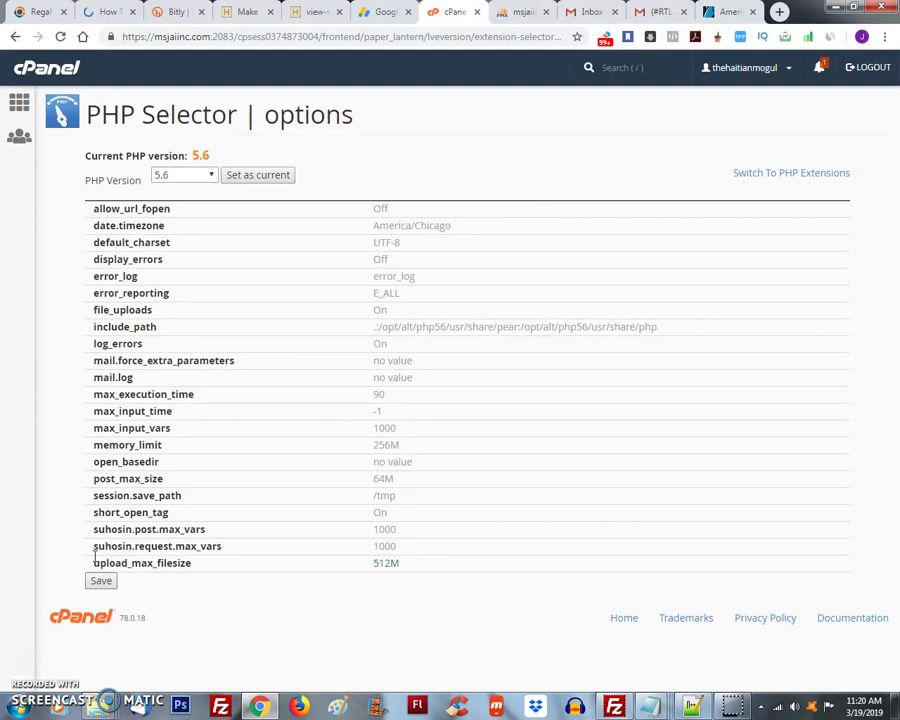
click(19, 103)
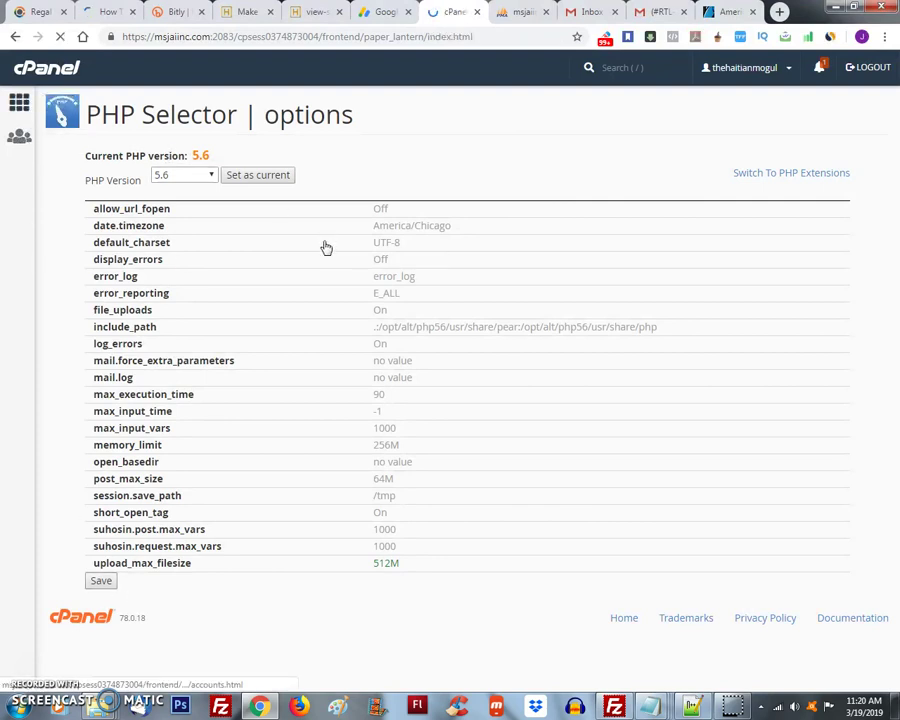
scroll(362, 560, down, 10)
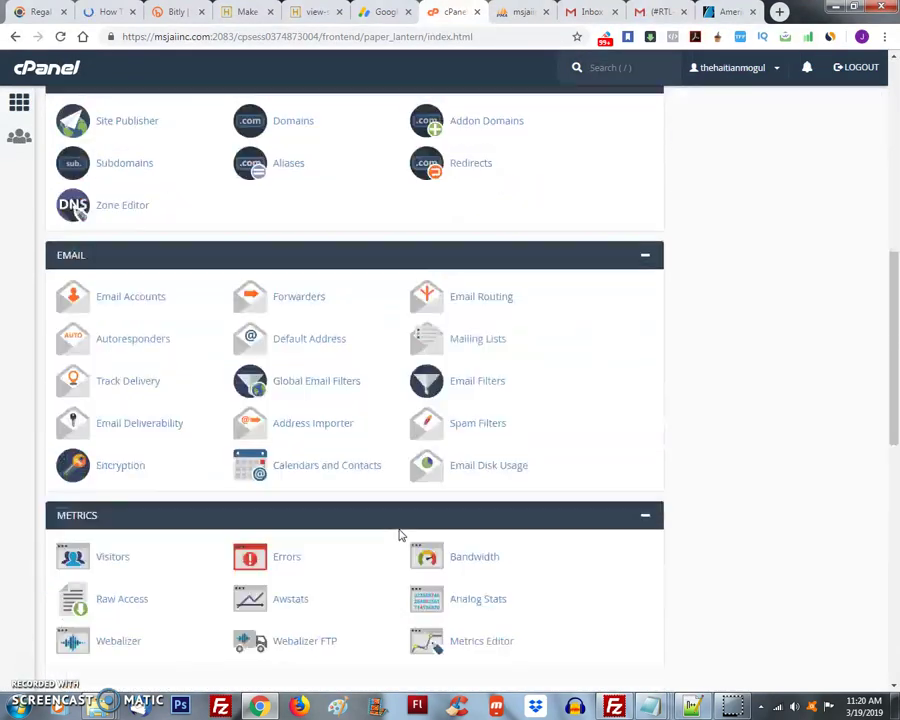
scroll(589, 510, down, 6)
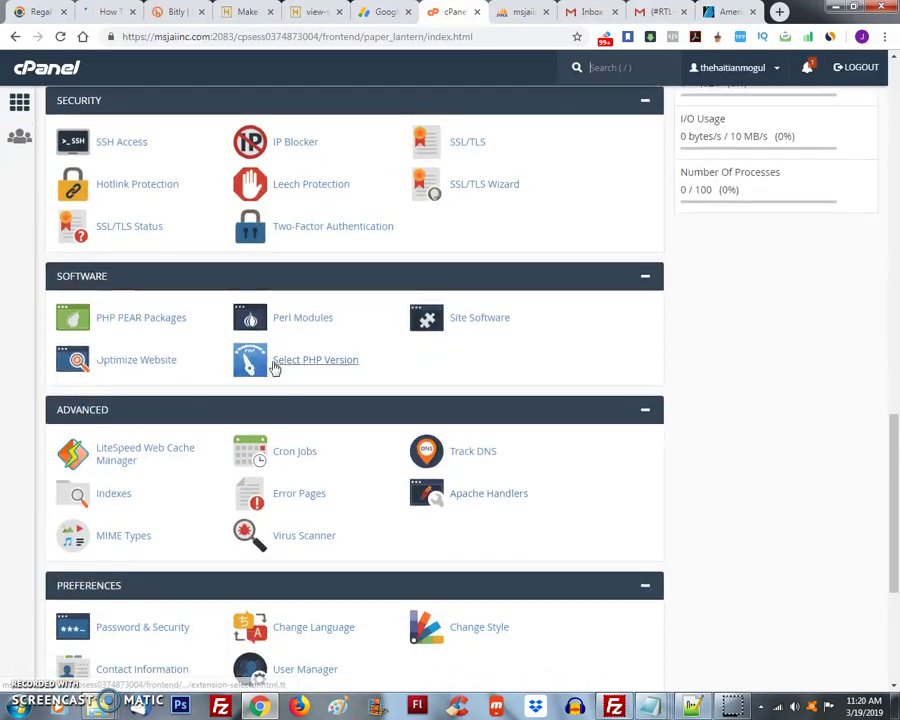
click(276, 364)
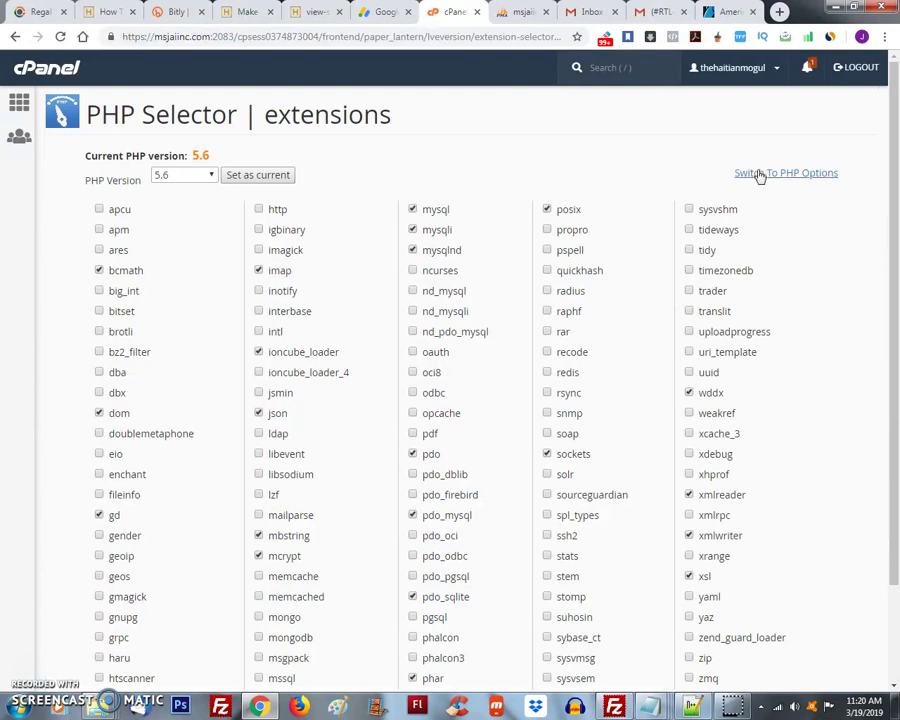
click(758, 176)
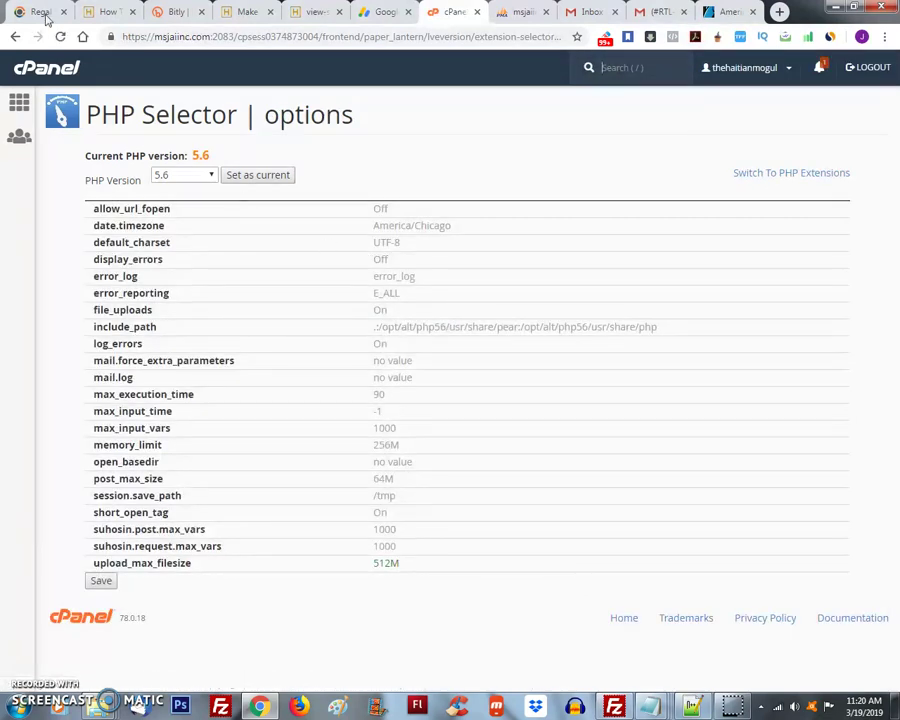
- Resubmit the flyer form with a name and e-mail, getting a blank HTTP ERROR 500 page
click(105, 11)
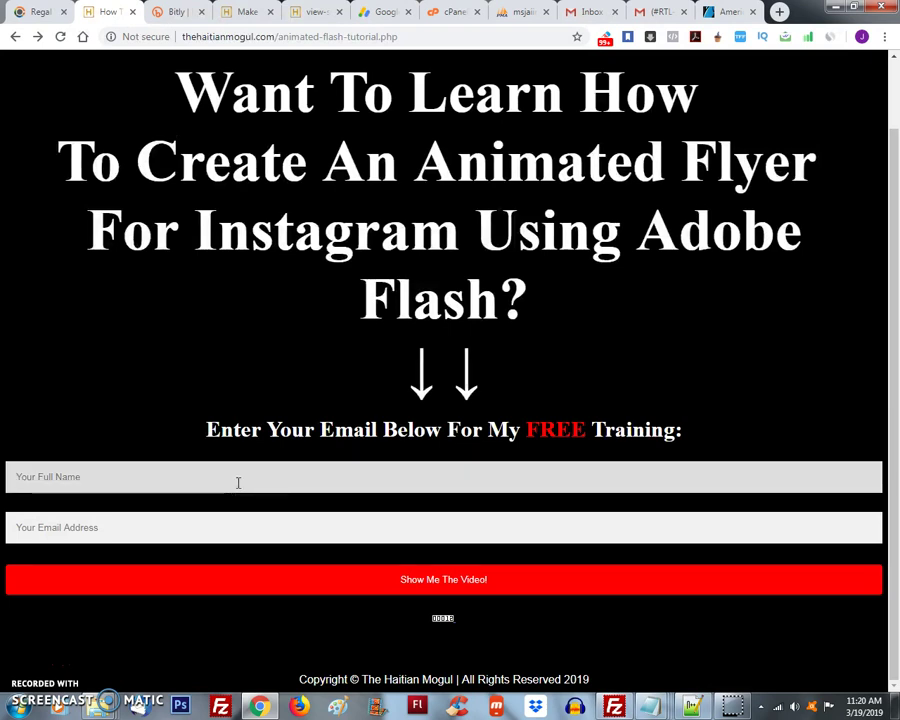
text(jay)
key(Tab)
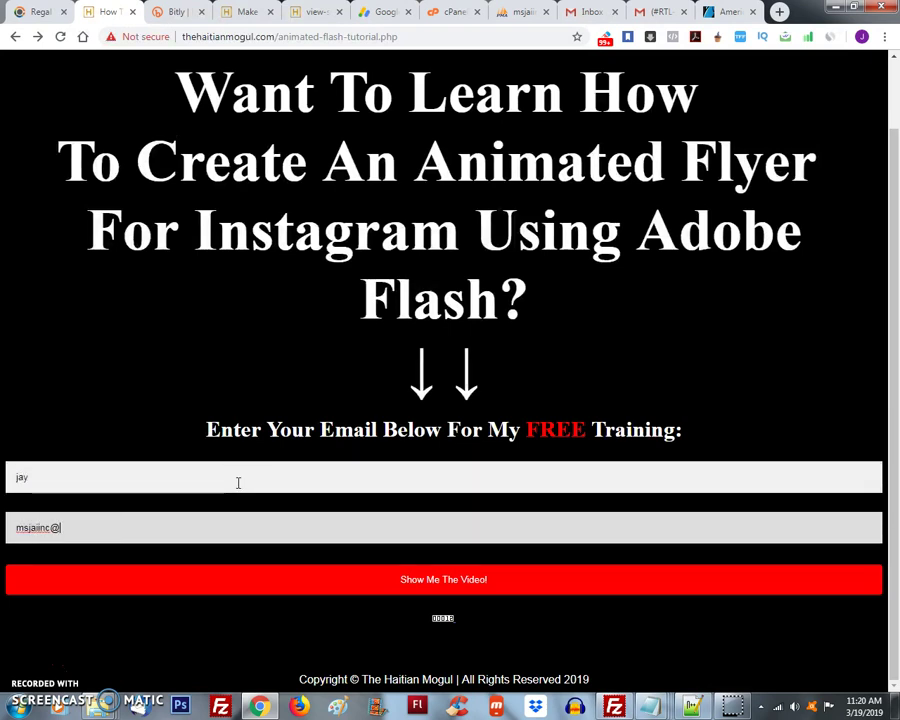
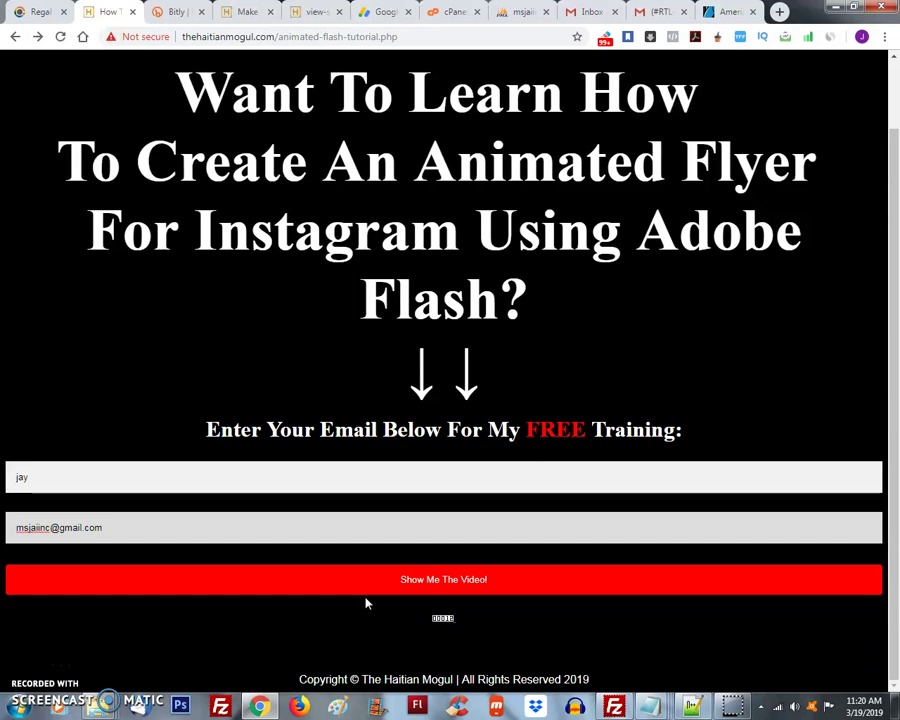
click(367, 590)
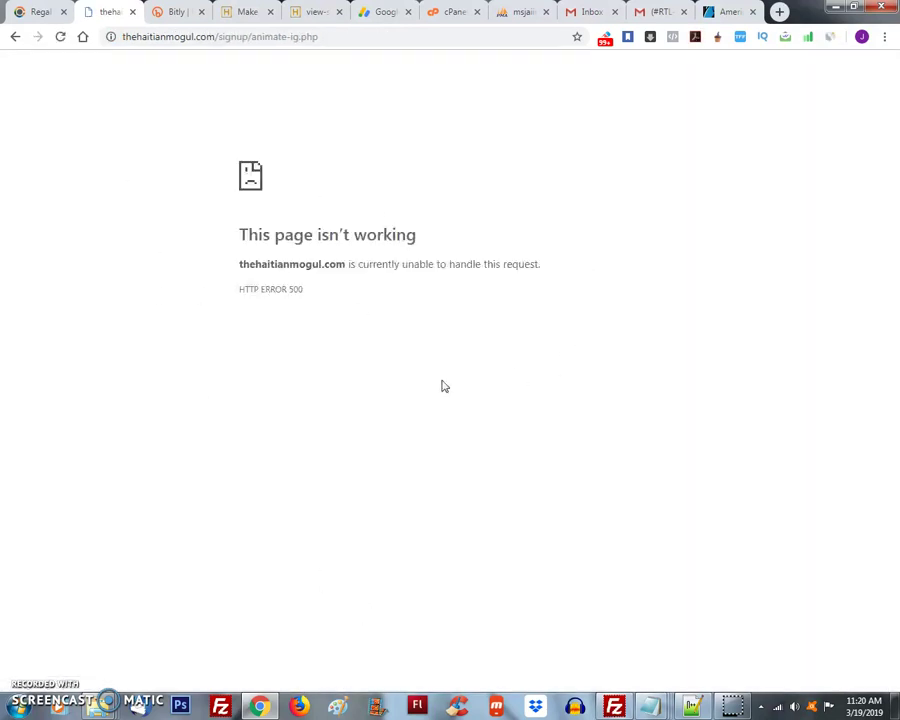
- Switch display_errors from Off back to On, apply it, and save the PHP options
click(452, 11)
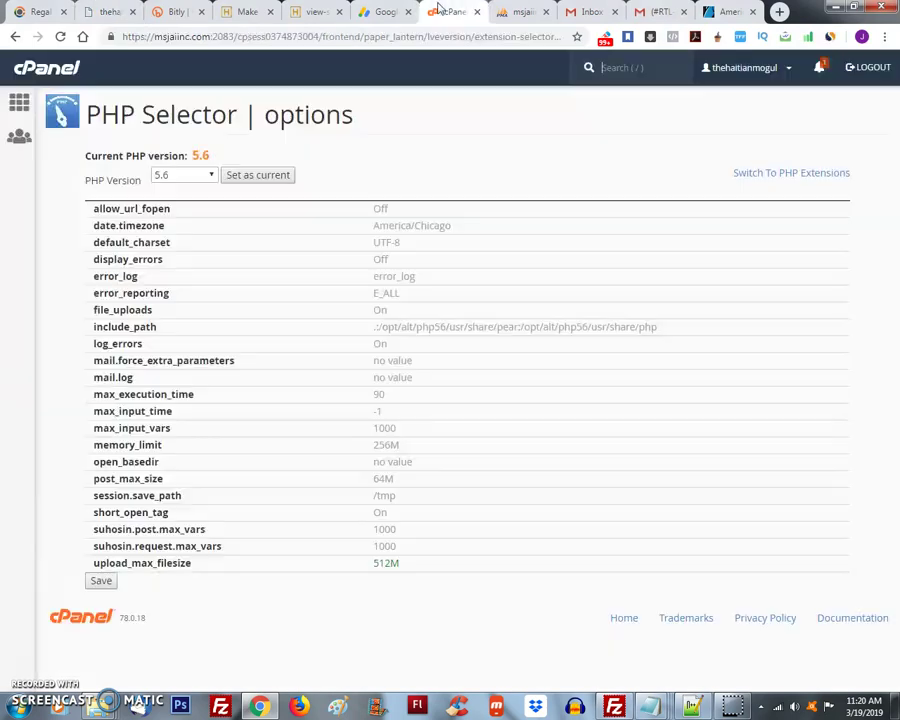
click(382, 260)
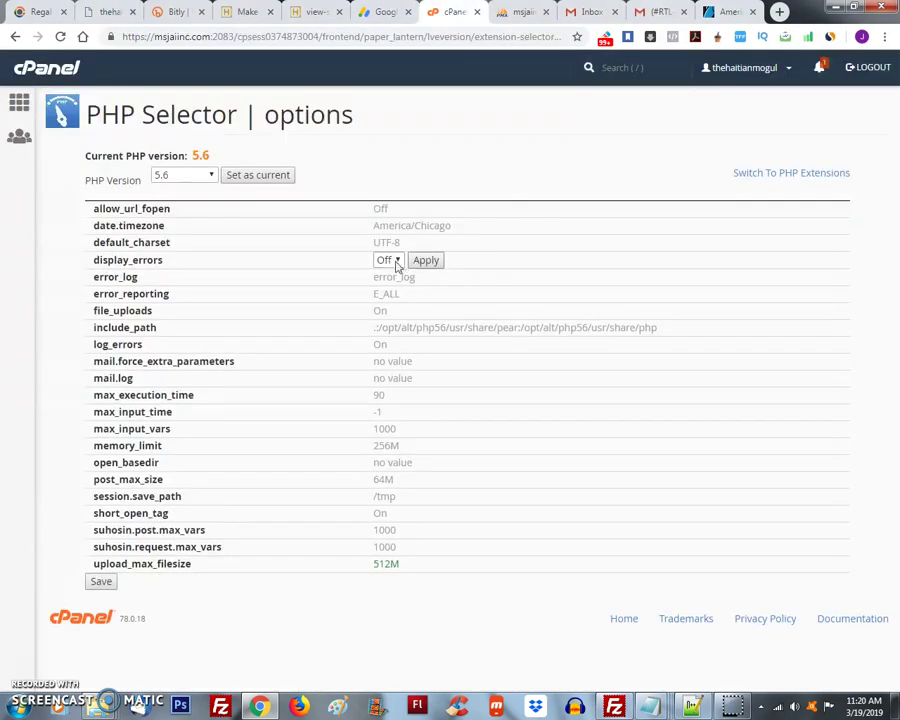
click(392, 260)
click(397, 274)
click(425, 261)
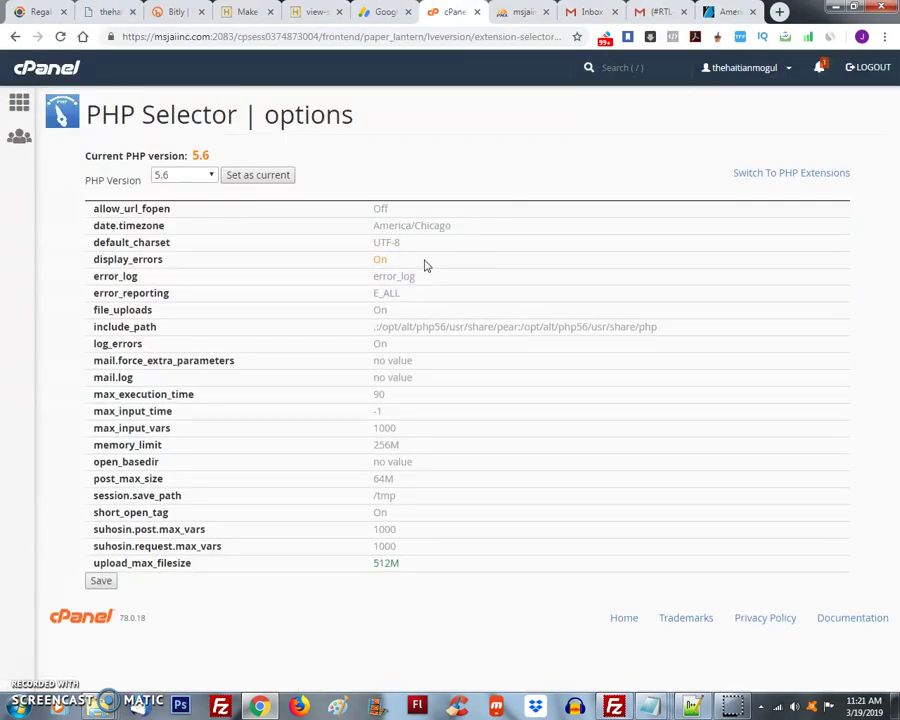
click(106, 582)
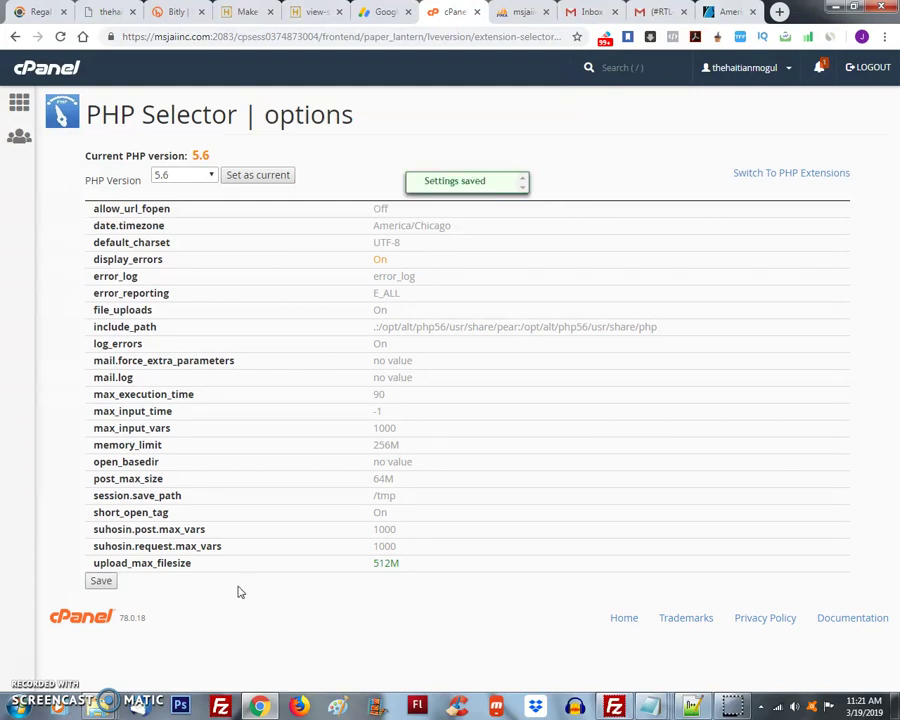
- Reopen the PHP 5.6 options from cPanel home to confirm display_errors is On, then switch to AdSense
click(19, 103)
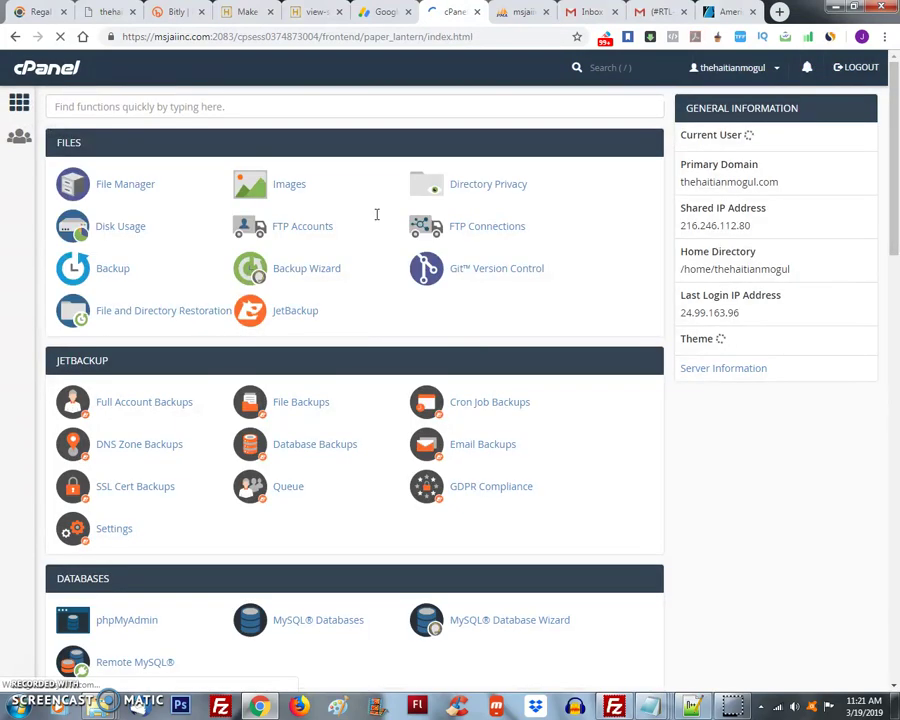
scroll(775, 424, down, 7)
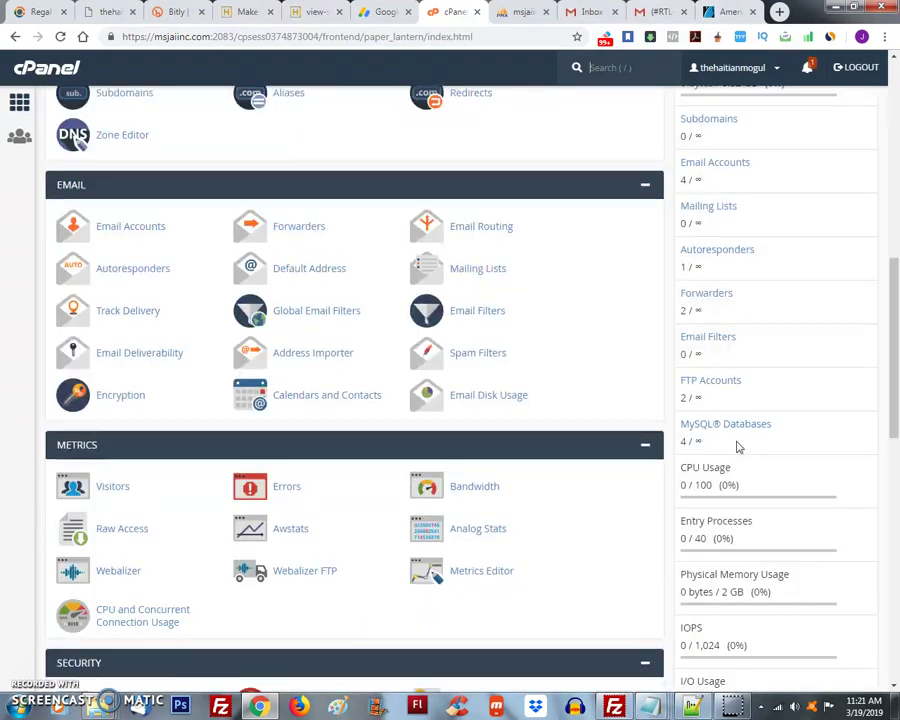
scroll(651, 430, down, 4)
click(330, 645)
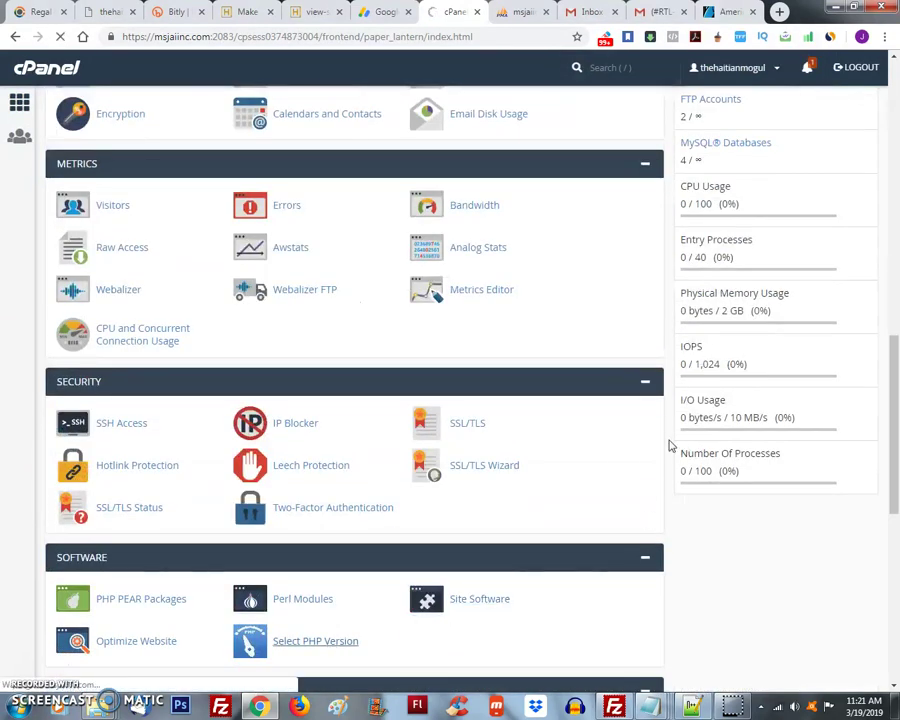
click(817, 175)
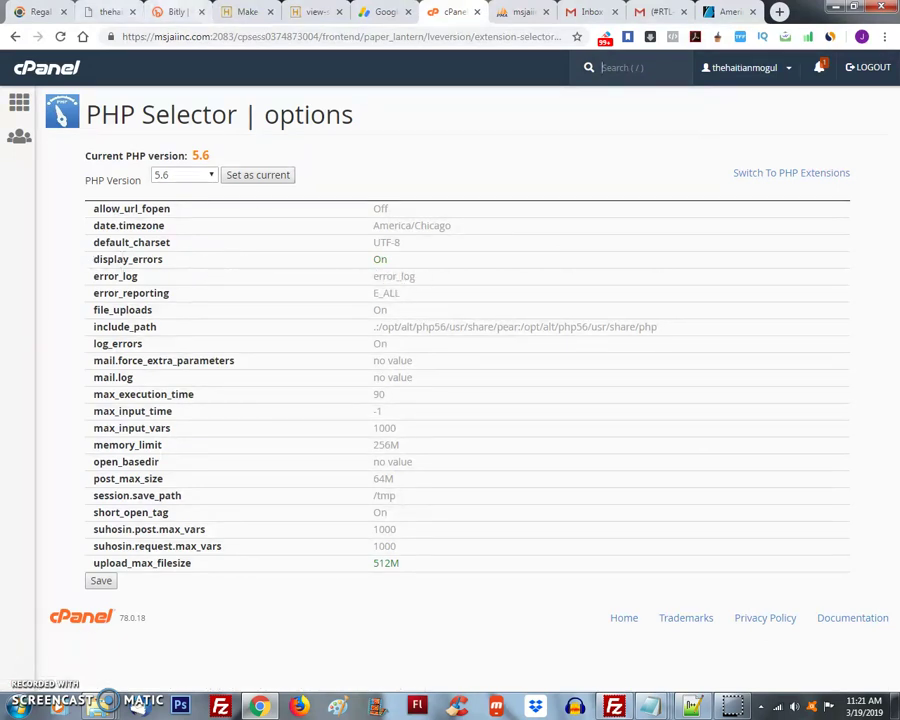
click(110, 11)
- Leave the AdSense earnings report and return to the cPanel PHP Selector showing display_errors On
click(385, 11)
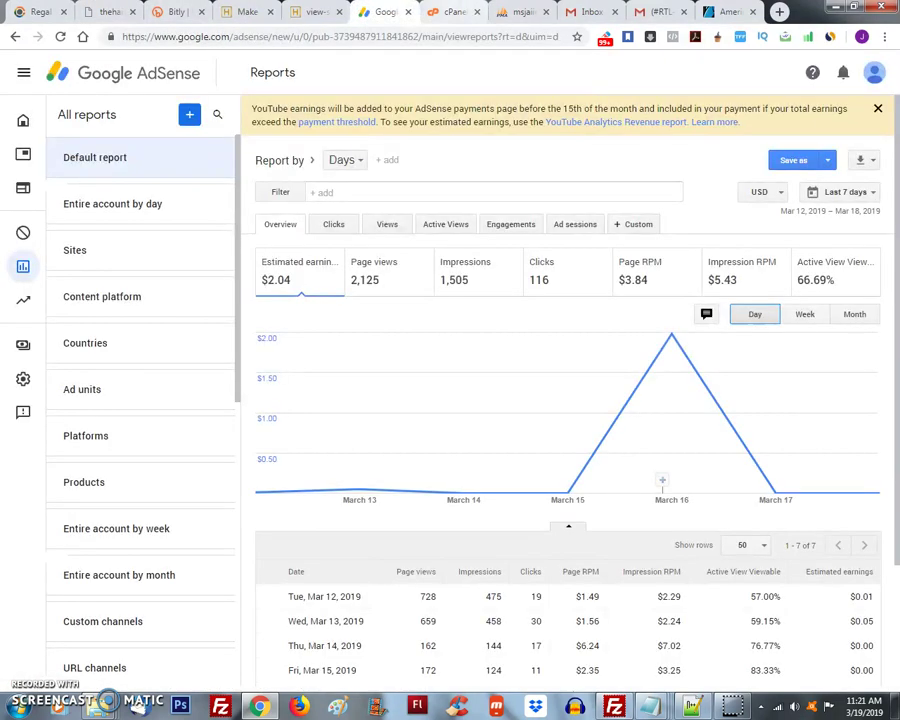
key(ctrl+Tab)
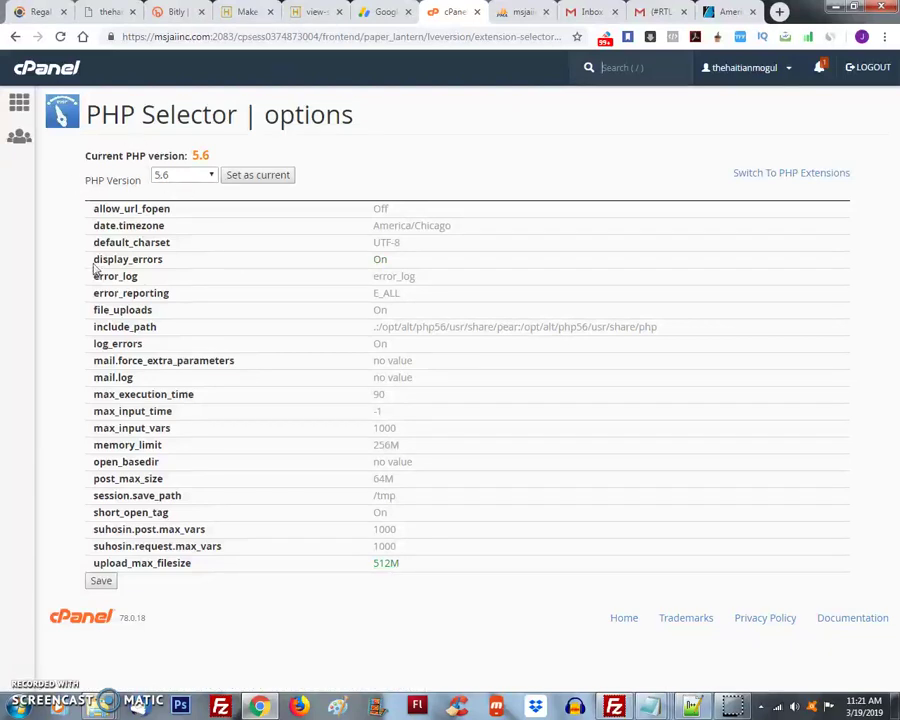
- Switch to the site tab, go back to the flyer tutorial page and reload it
drag(94, 261, 160, 254)
click(100, 12)
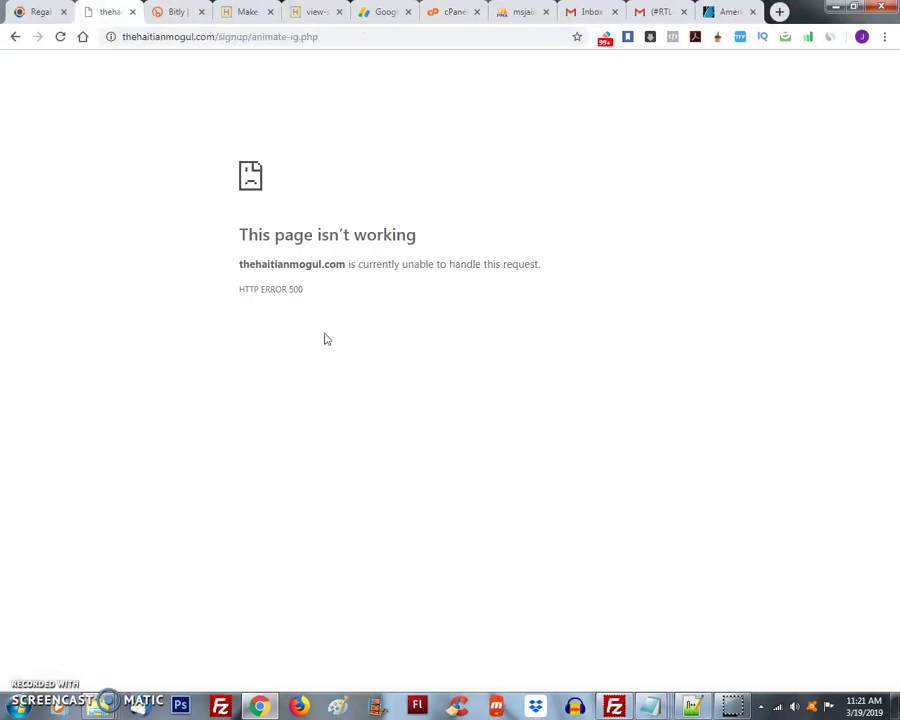
click(15, 37)
click(425, 37)
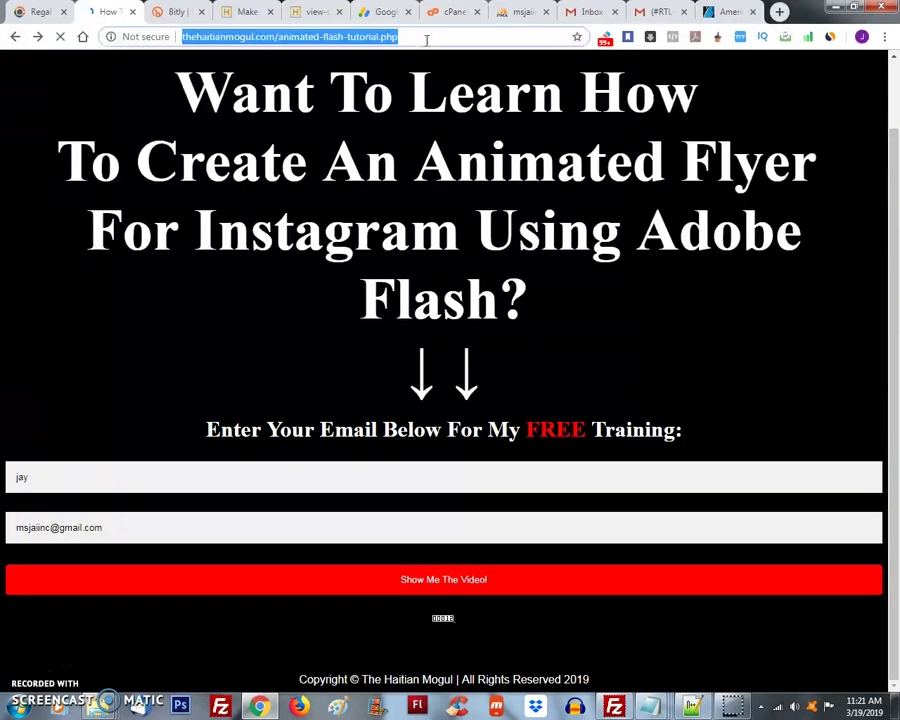
click(439, 36)
key(Return)
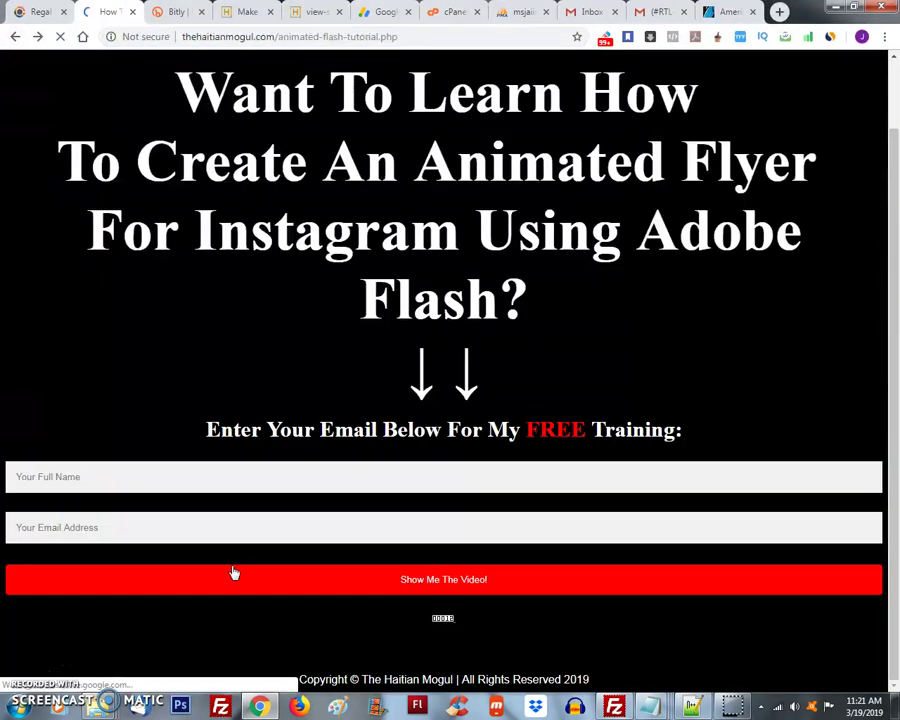
- Fill in the full name and e-mail on the flyer signup form and resubmit it
click(168, 475)
text(jay)
key(Tab)
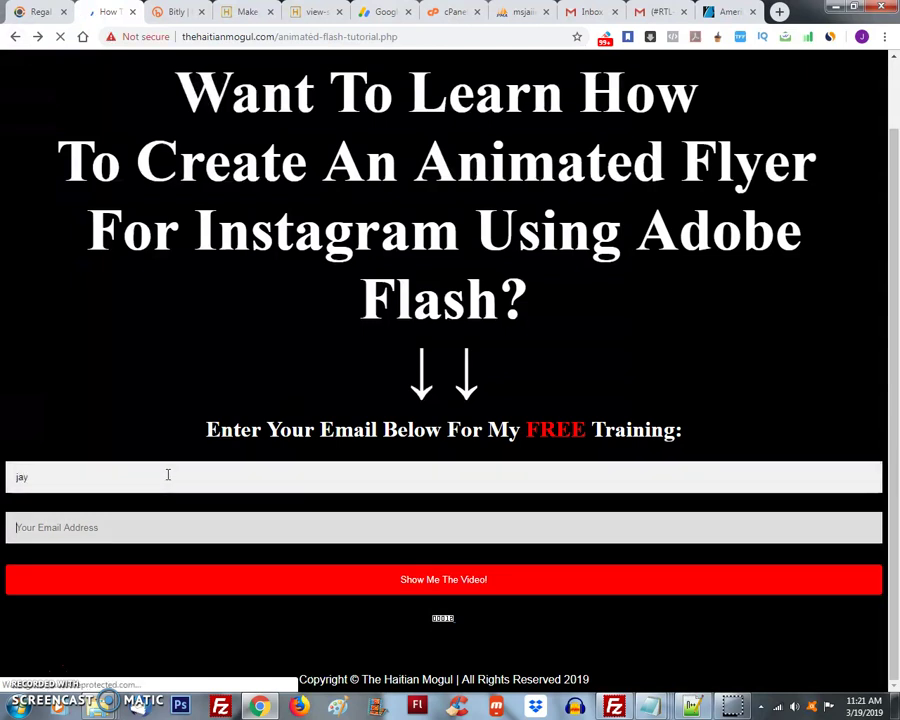
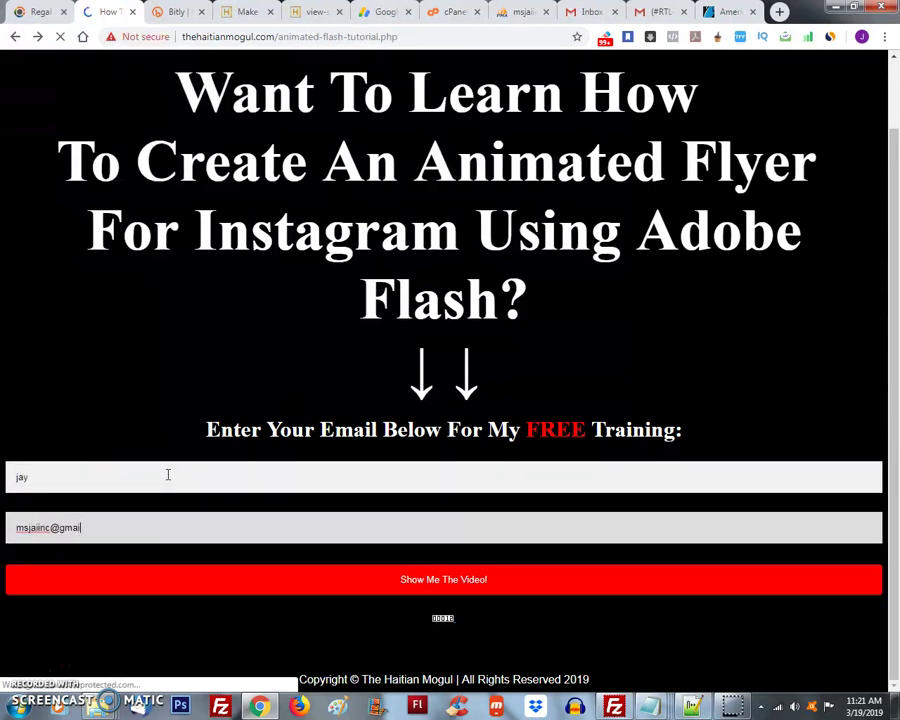
click(177, 585)
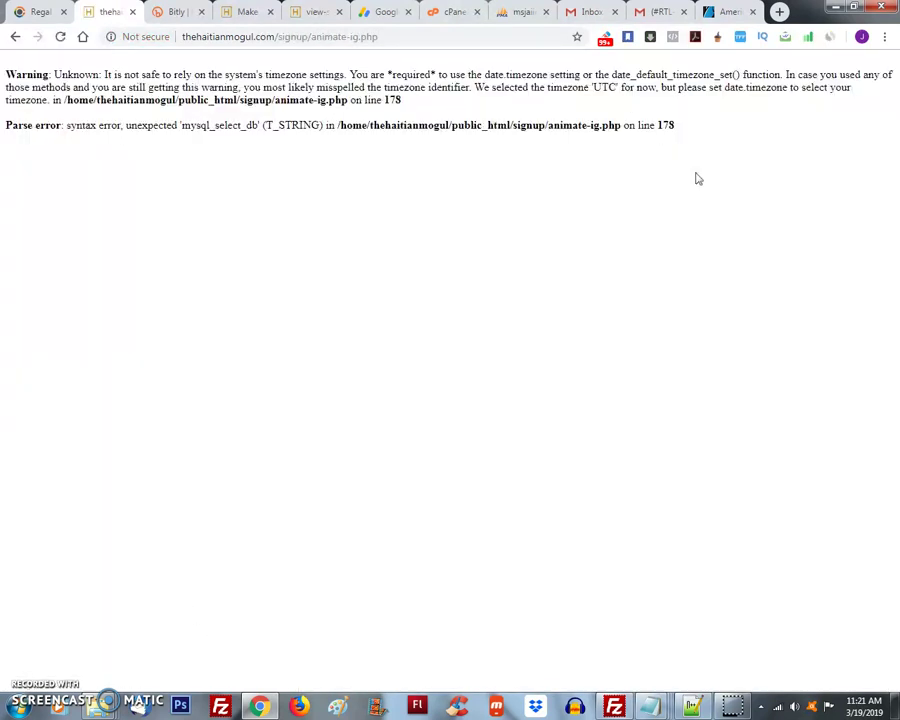
key(ctrl+a)
click(212, 155)
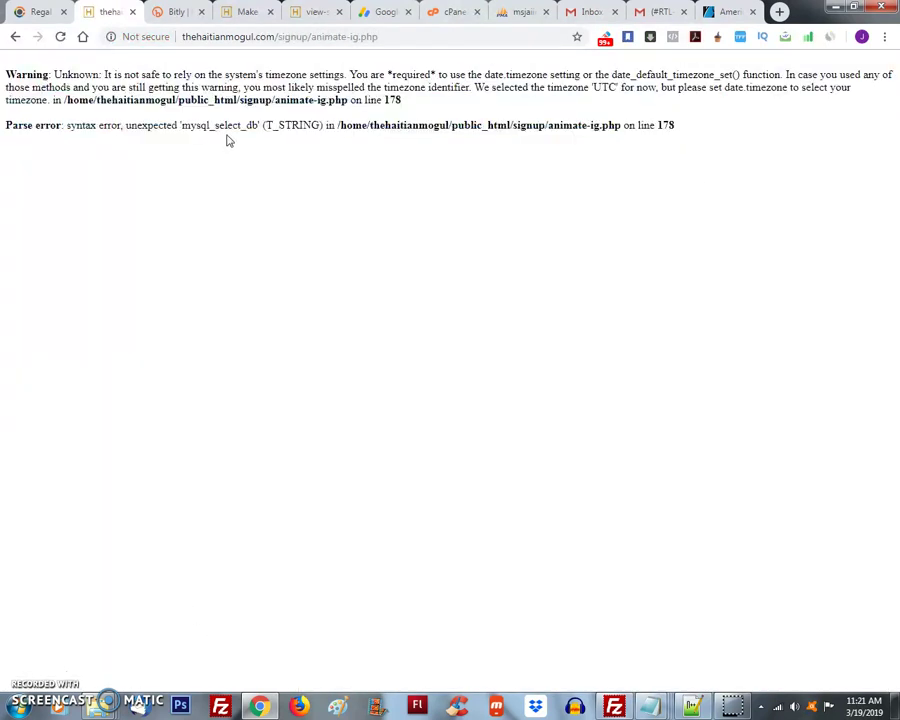